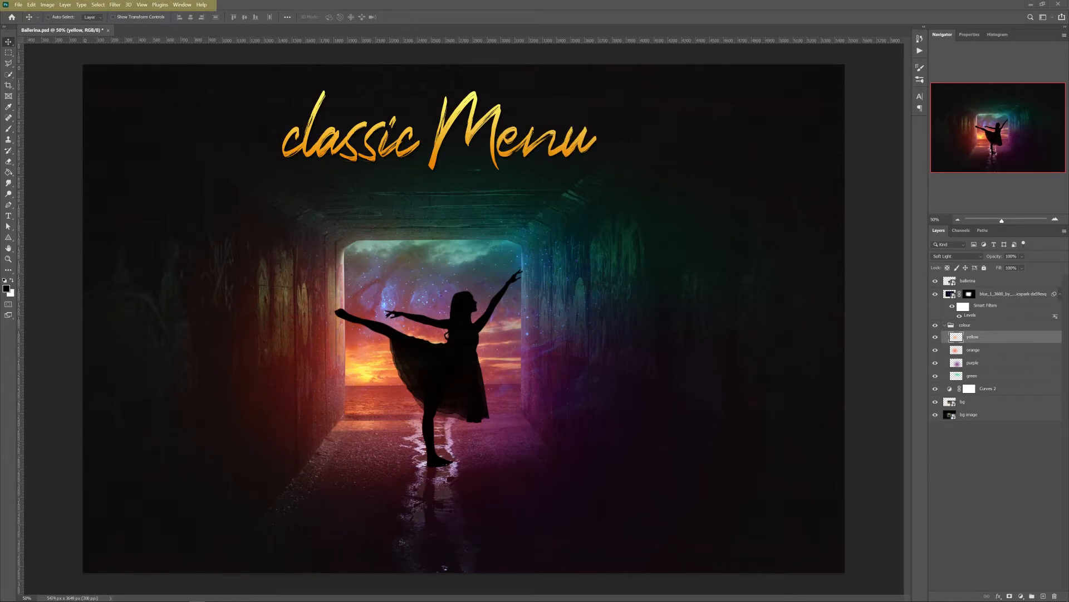
{"action": "left_click", "coordinate": [19, 5]}
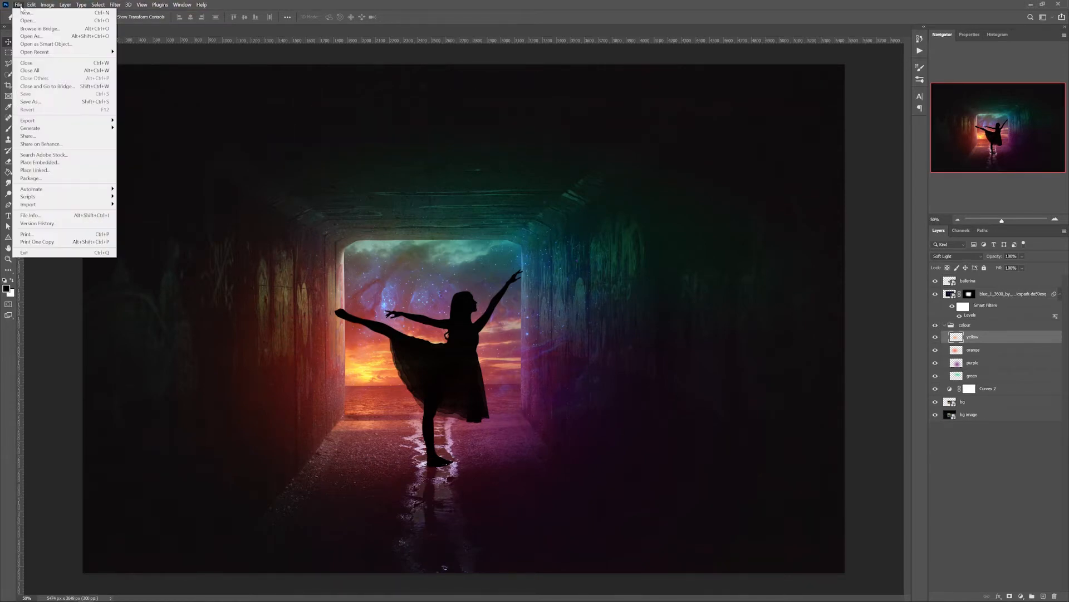
{"action": "mouse_move", "coordinate": [65, 6]}
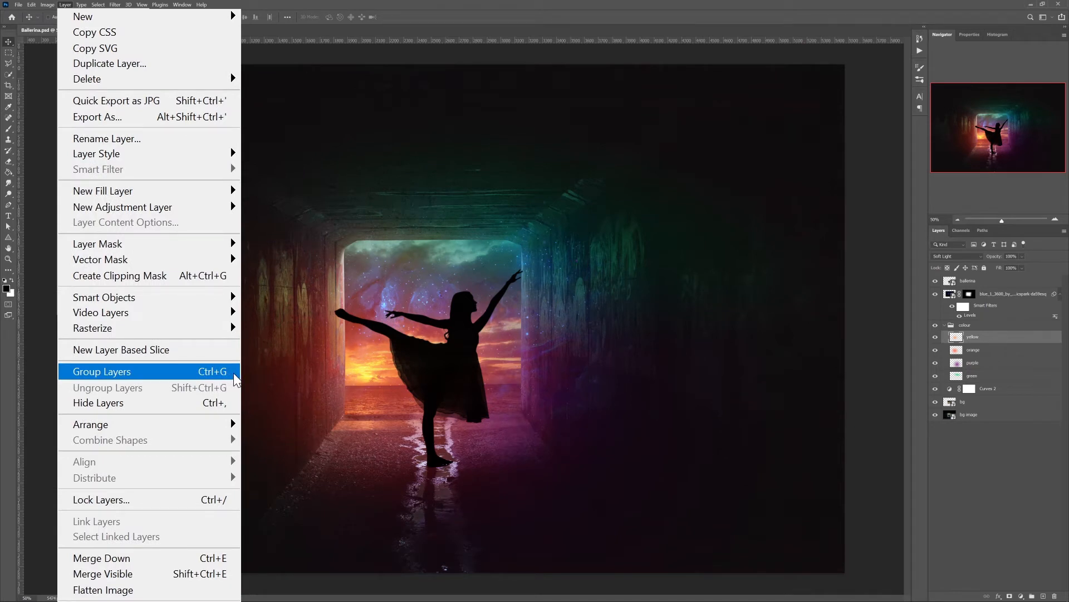
{"action": "left_click", "coordinate": [225, 51]}
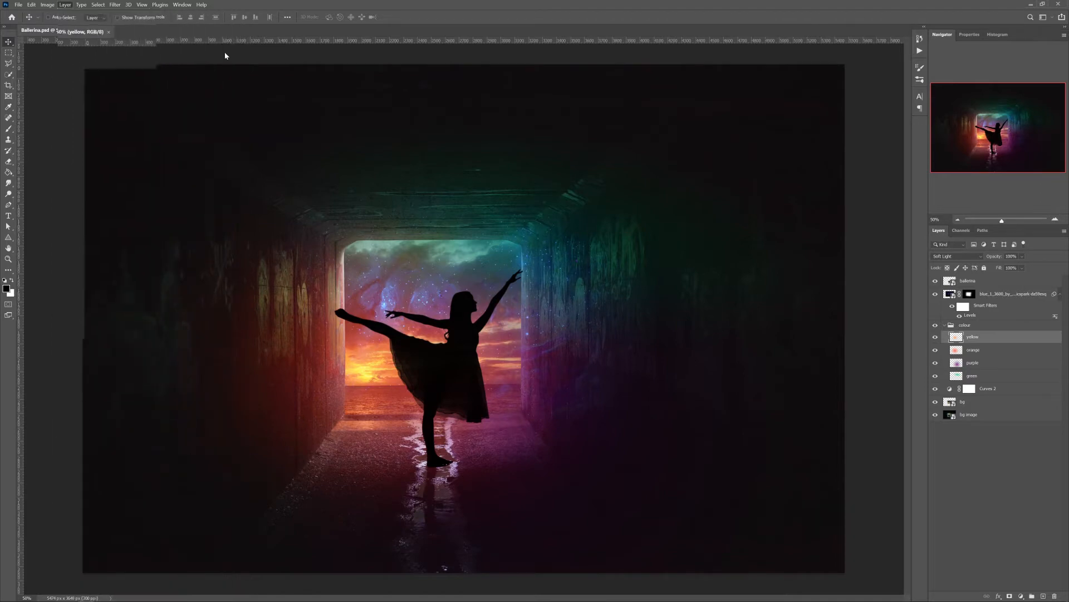
{"action": "left_click", "coordinate": [32, 5]}
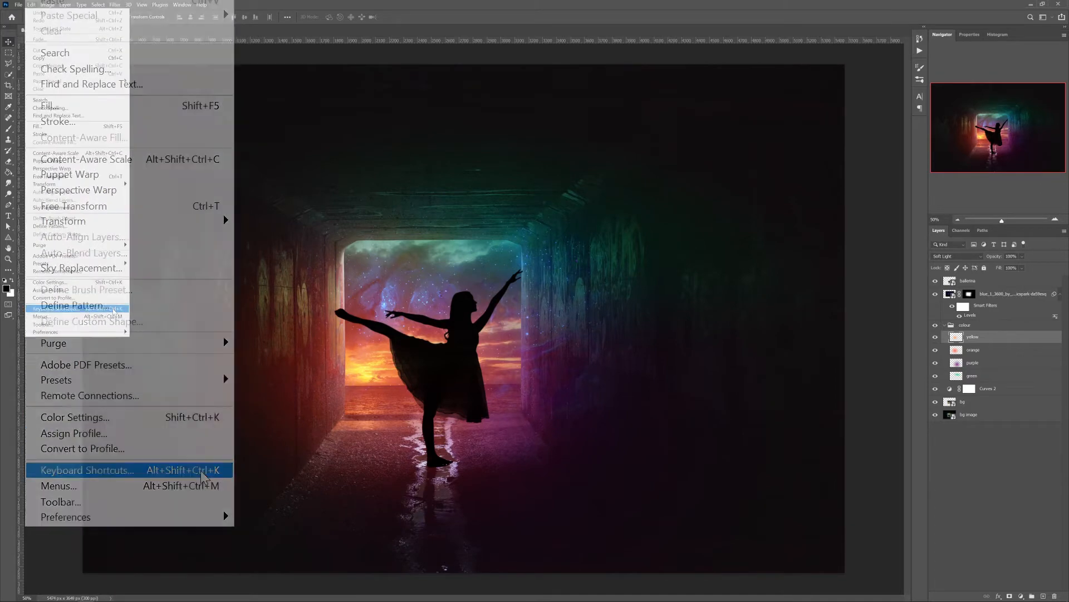
{"action": "left_click", "coordinate": [306, 208]}
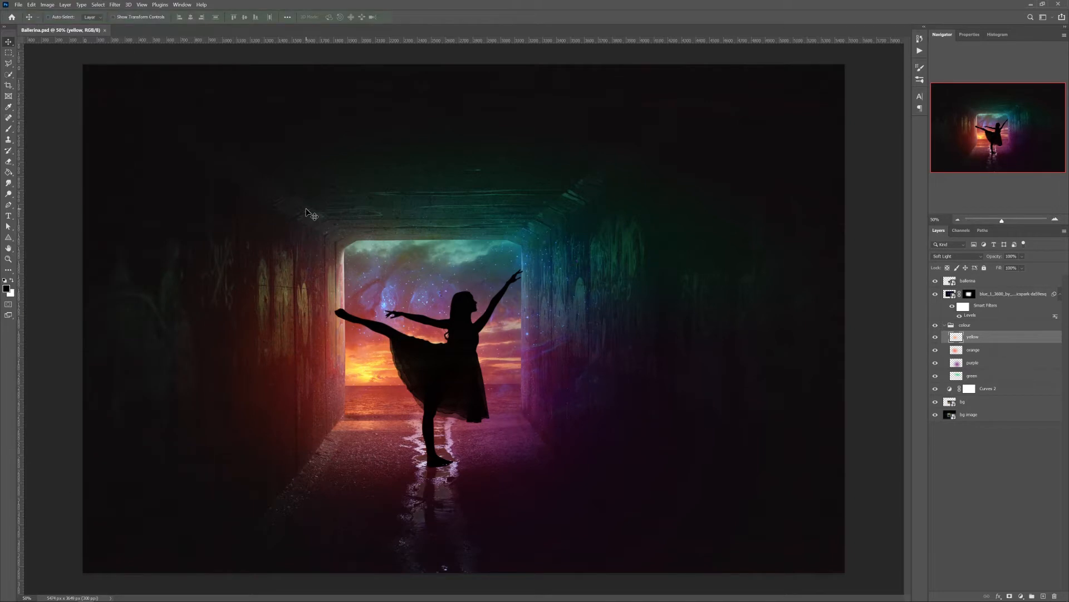
Compare the tool options of the Rectangular Marquee, Lasso and Quick Selection tools, and return to the Move tool
{"action": "left_click", "coordinate": [7, 54]}
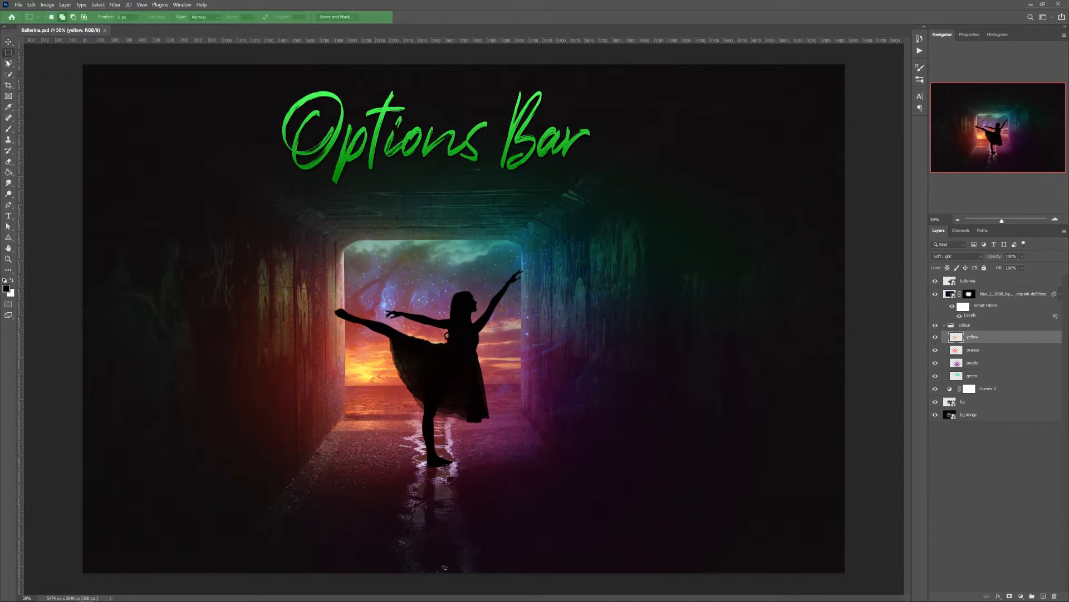
{"action": "left_click", "coordinate": [8, 64]}
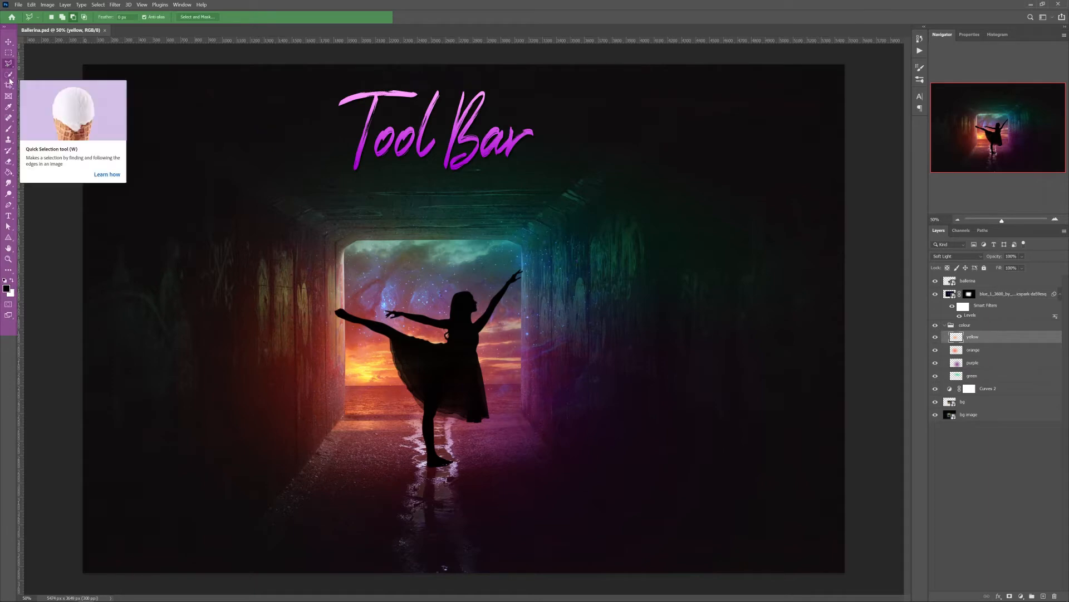
{"action": "left_click", "coordinate": [9, 75]}
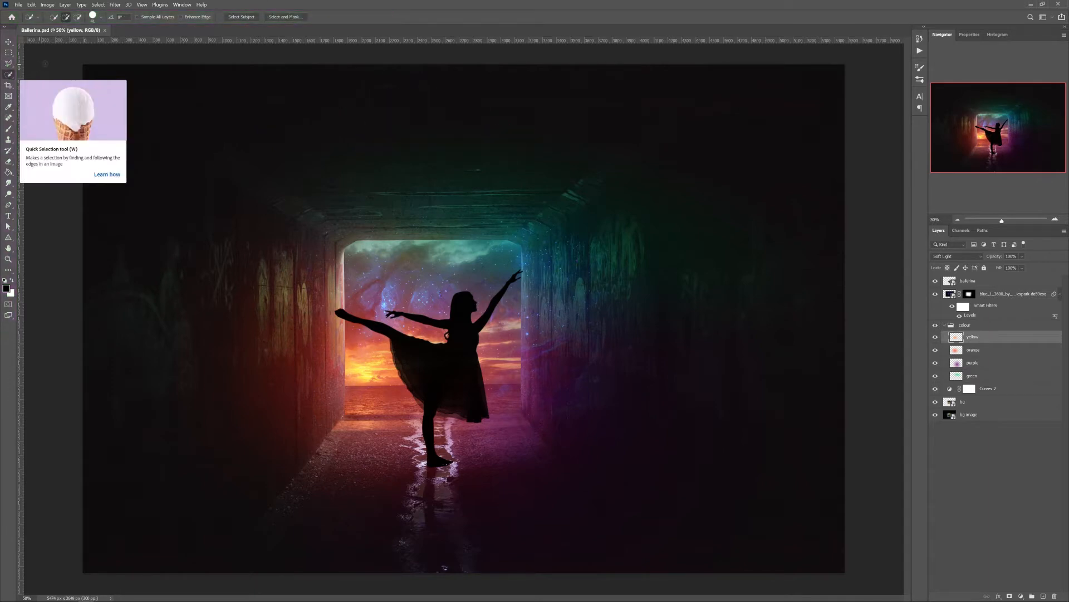
{"action": "left_click", "coordinate": [9, 43]}
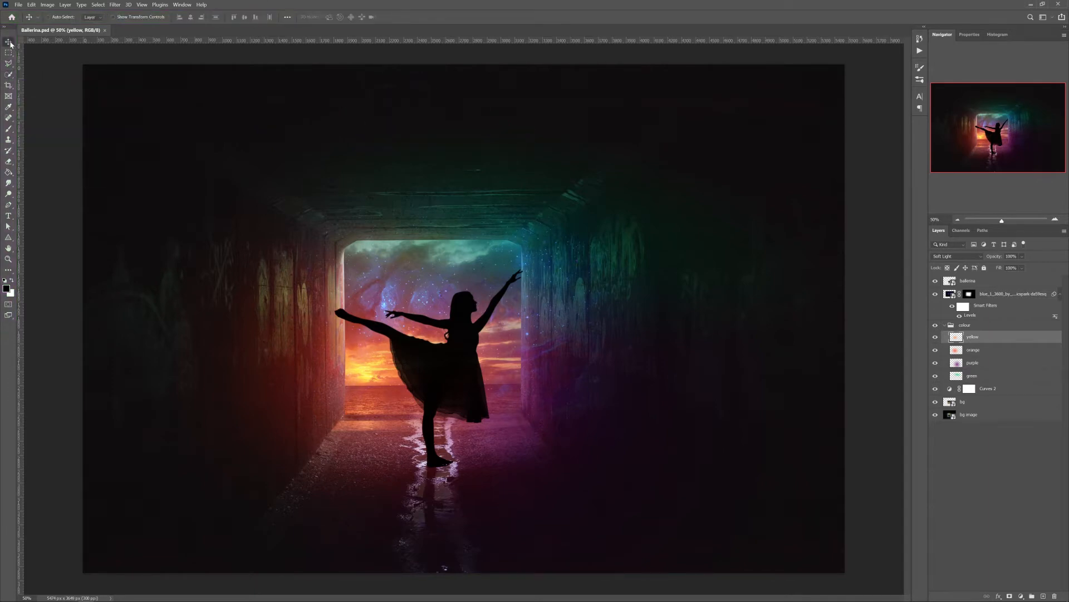
{"action": "left_click", "coordinate": [183, 4]}
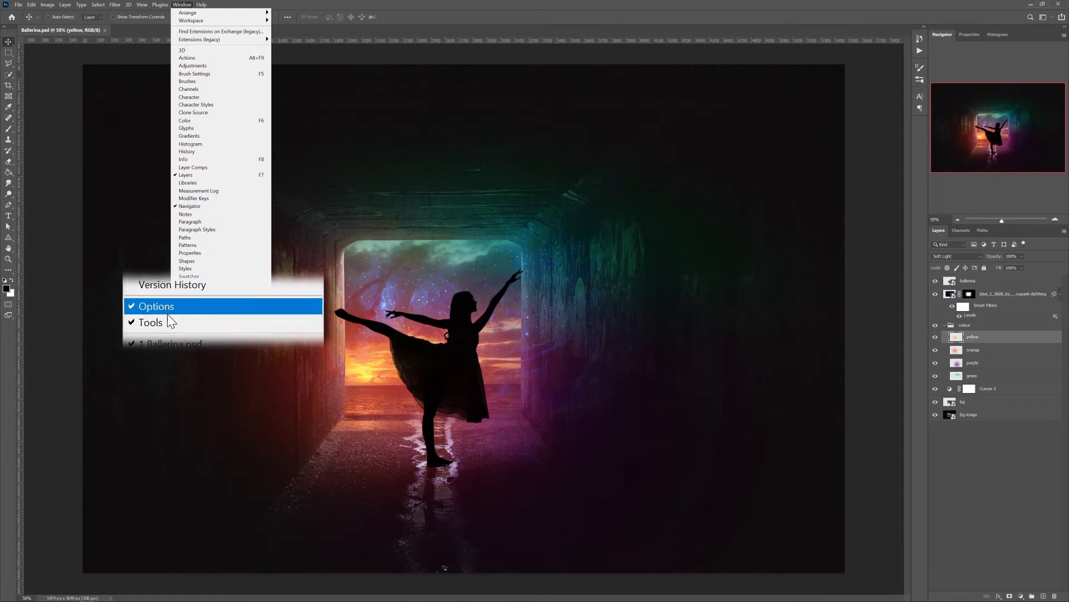
{"action": "left_click", "coordinate": [79, 196]}
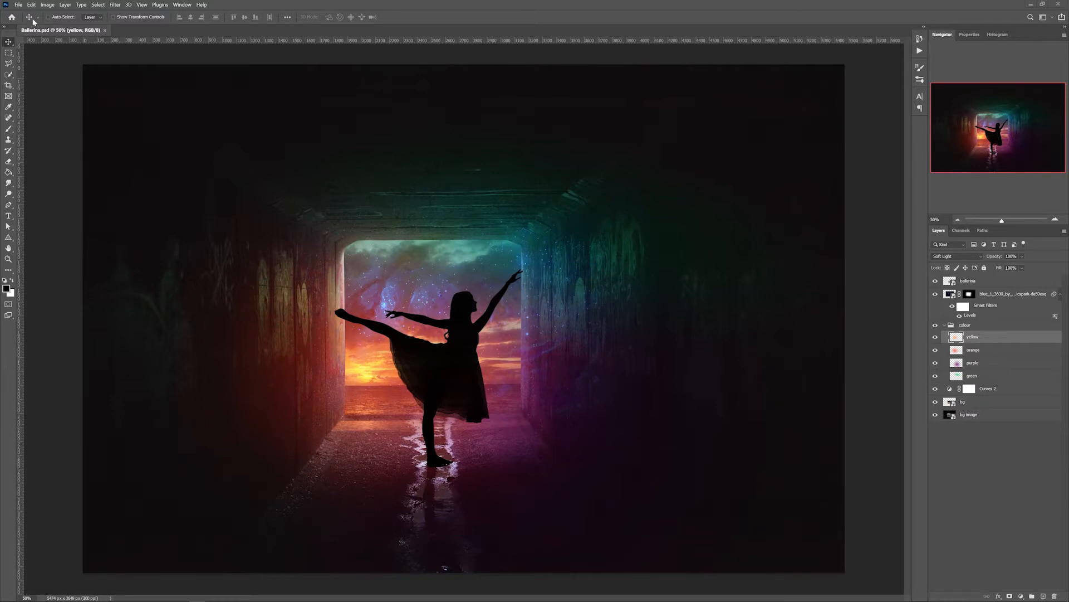
{"action": "mouse_move", "coordinate": [47, 31]}
{"action": "left_mouse_down"}
{"action": "mouse_move", "coordinate": [118, 62]}
{"action": "mouse_move", "coordinate": [64, 61]}
{"action": "mouse_move", "coordinate": [124, 66]}
{"action": "mouse_move", "coordinate": [53, 31]}
{"action": "left_mouse_up"}
Open the dark star-field photo with red nebulae from Bridge and bring it into Ballerina.psd as a new layer
{"action": "left_click", "coordinate": [18, 4]}
{"action": "left_click", "coordinate": [39, 34]}
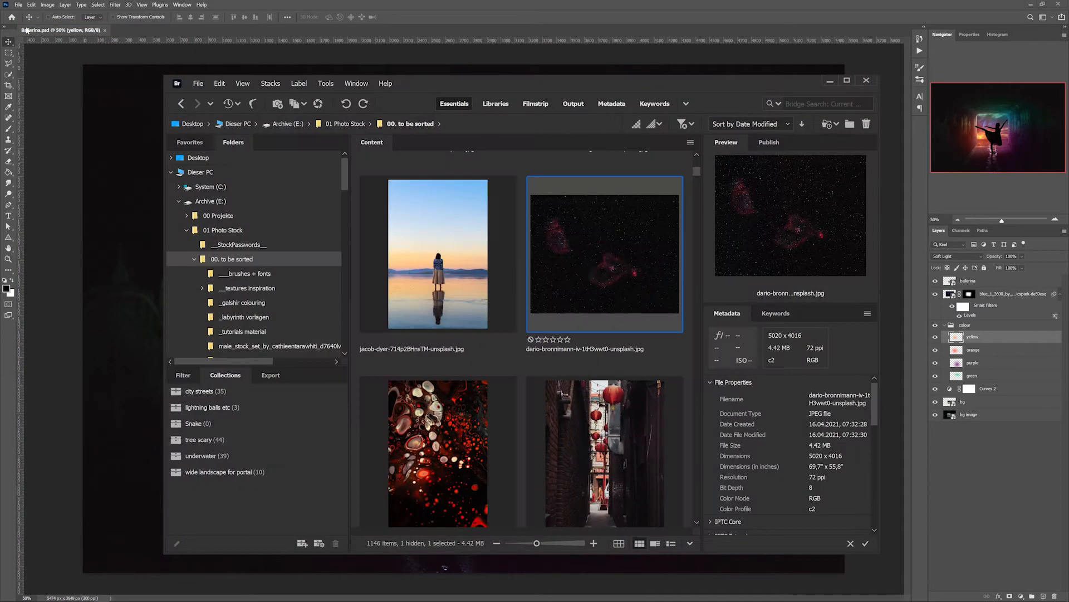
{"action": "double_click", "coordinate": [596, 267]}
{"action": "left_click_drag", "start_coordinate": [399, 192], "coordinate": [544, 206]}
{"action": "left_click", "coordinate": [491, 37]}
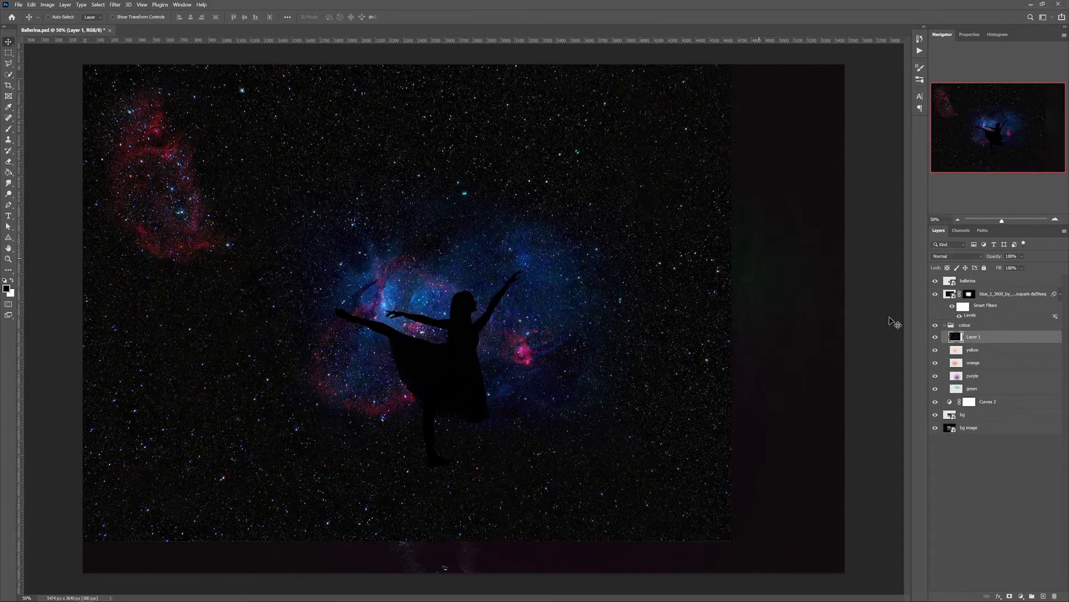
Place the star-field layer above the ballerina layer and blend it into the scene over the tunnel opening
{"action": "left_click_drag", "start_coordinate": [976, 339], "coordinate": [953, 276]}
{"action": "left_click", "coordinate": [957, 256]}
{"action": "left_click", "coordinate": [949, 328]}
{"action": "left_click_drag", "start_coordinate": [446, 267], "coordinate": [511, 303]}
Delete the star-field layer and reselect the yellow layer in the colour group
{"action": "left_click_drag", "start_coordinate": [975, 280], "coordinate": [1054, 595]}
{"action": "left_click", "coordinate": [972, 336]}
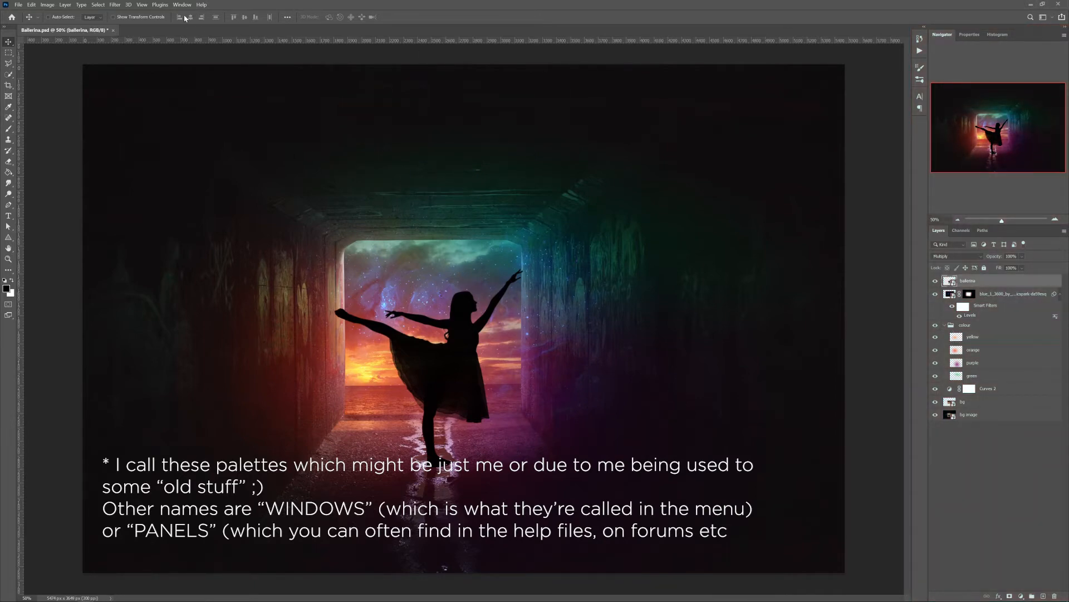
Show the Adjustments panel in the workspace and close it again
{"action": "left_click", "coordinate": [182, 5]}
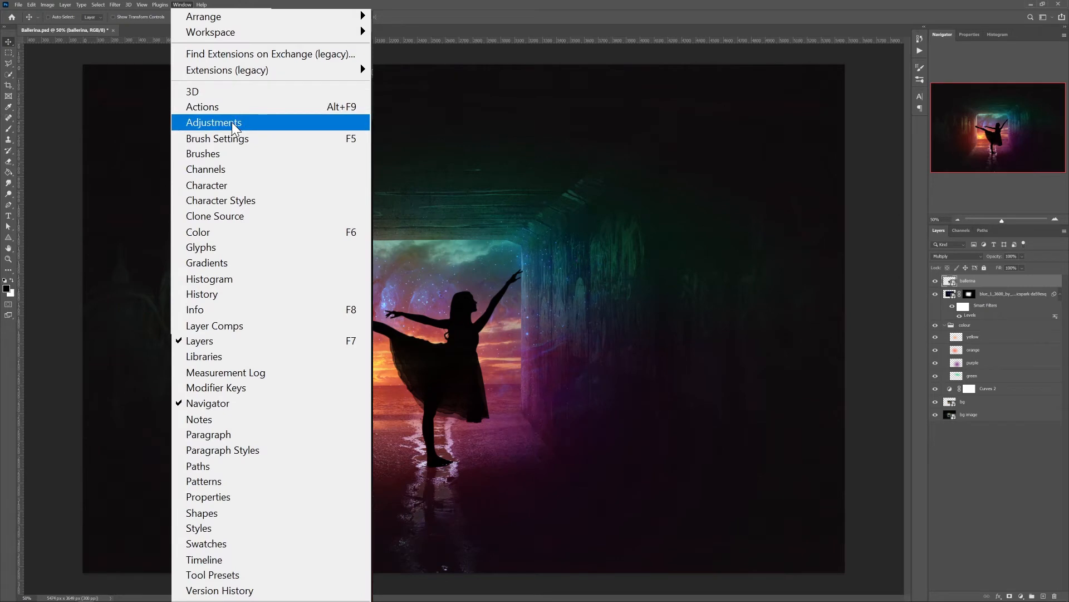
{"action": "left_click", "coordinate": [233, 127]}
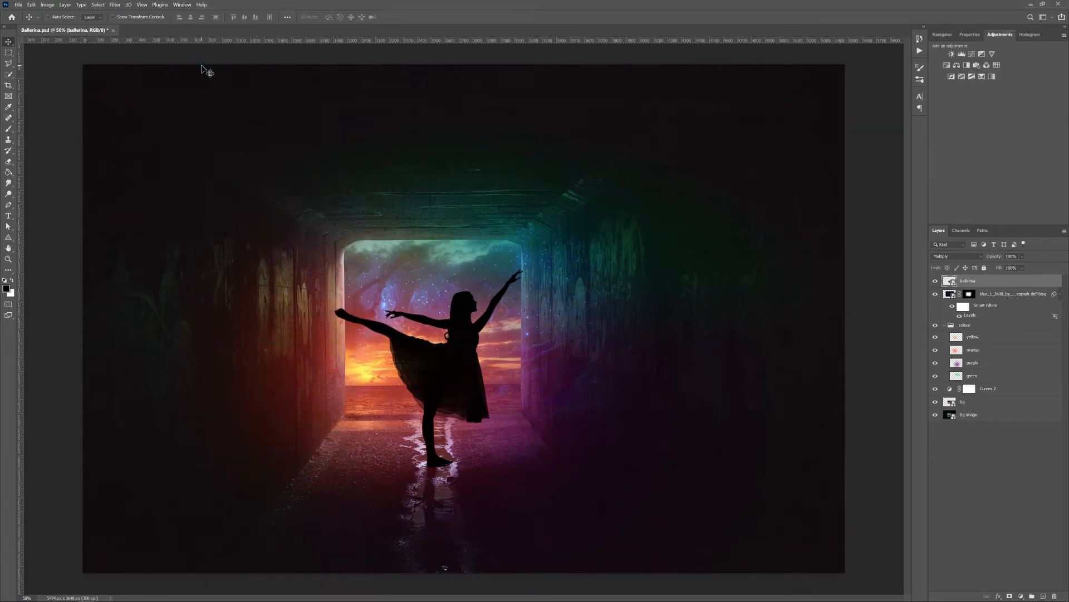
{"action": "right_click", "coordinate": [1010, 35]}
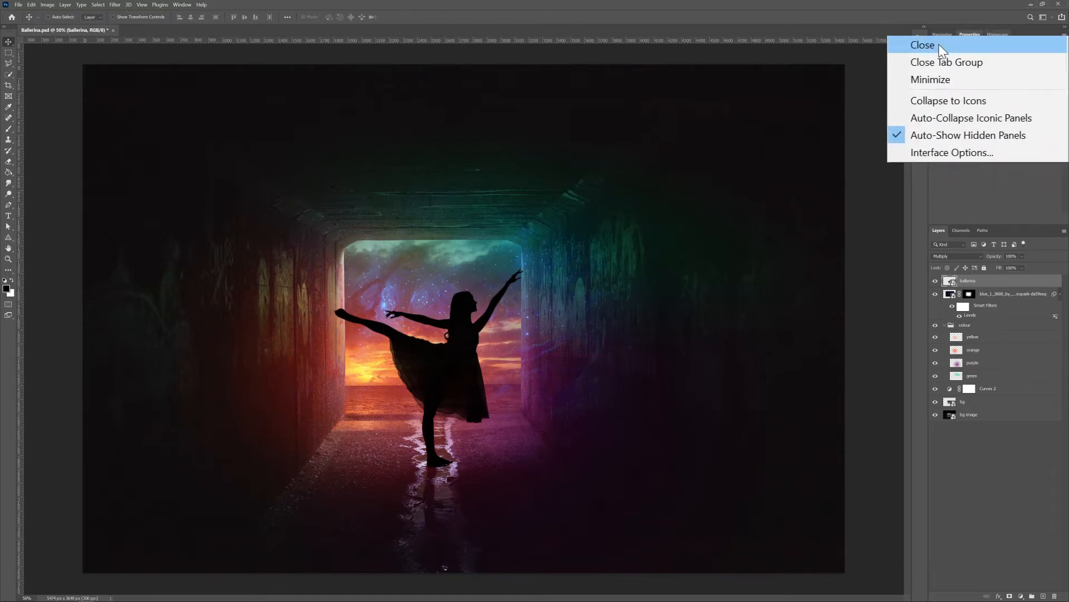
{"action": "left_click", "coordinate": [997, 40]}
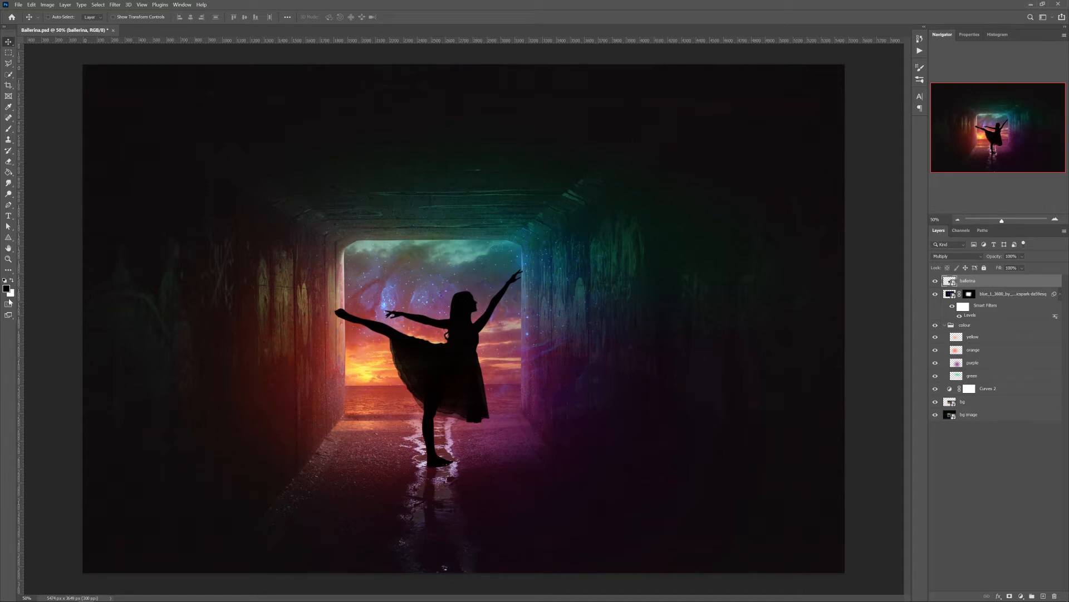
Switch the workspace to Essentials (Default)
{"action": "left_click", "coordinate": [182, 4]}
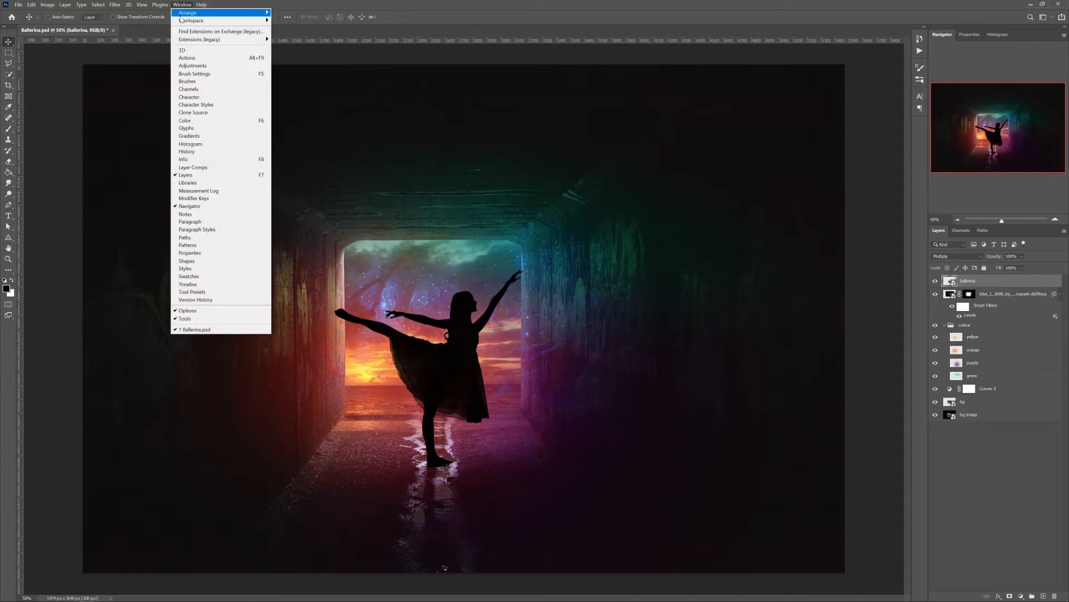
{"action": "mouse_move", "coordinate": [181, 20]}
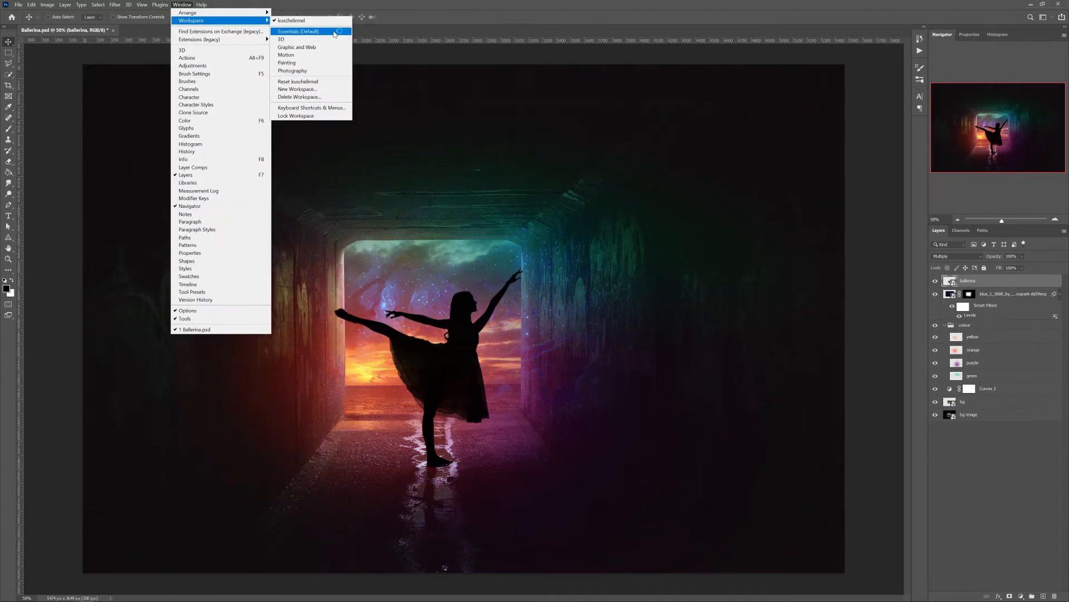
{"action": "left_click", "coordinate": [334, 33]}
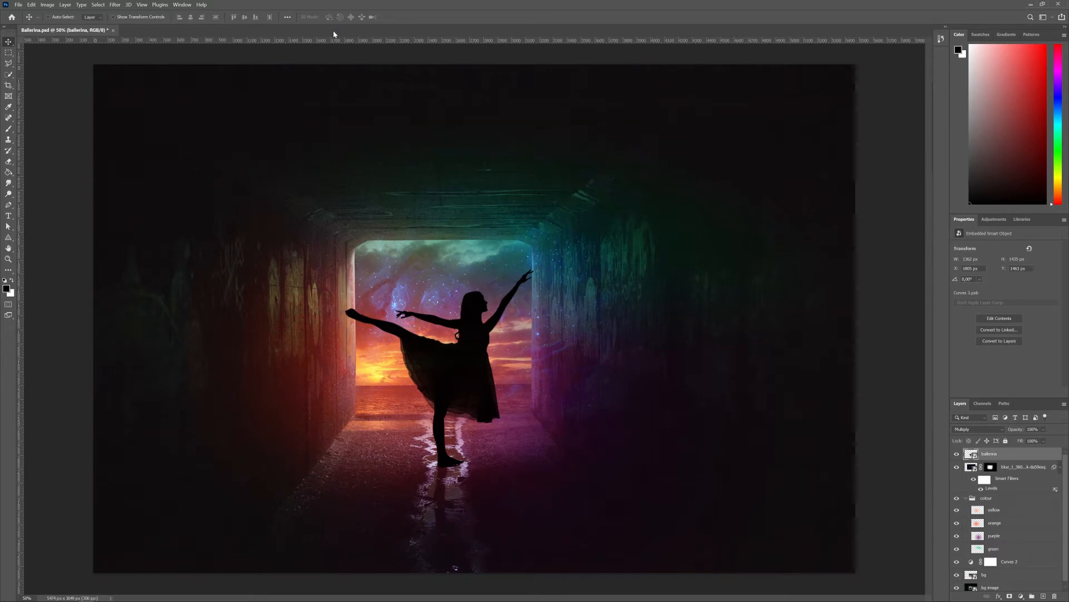
Switch back to the custom kuschelirmel workspace
{"action": "left_click", "coordinate": [183, 5]}
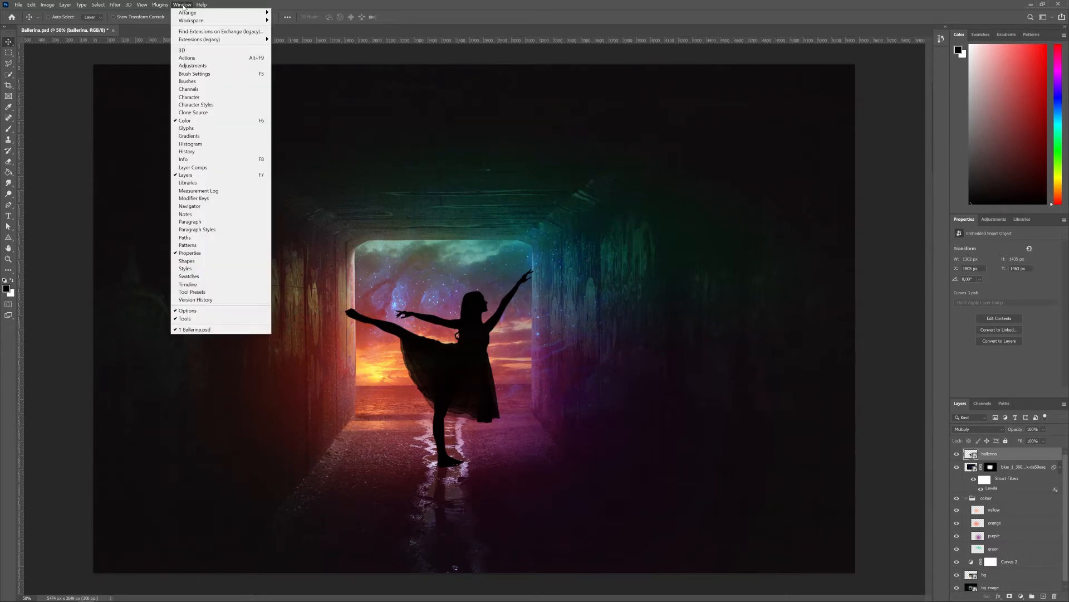
{"action": "mouse_move", "coordinate": [192, 22]}
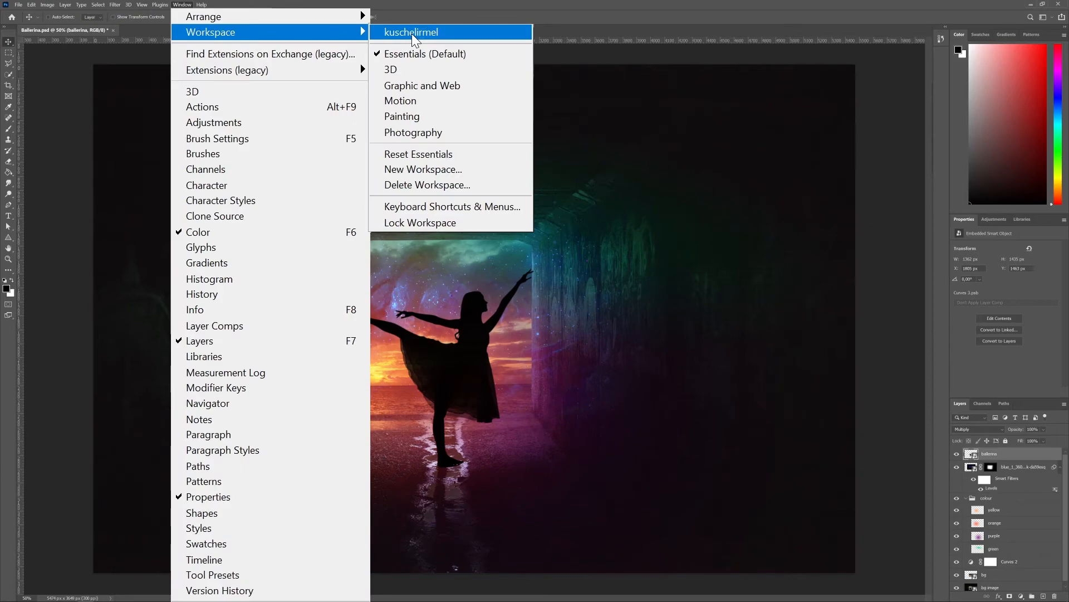
{"action": "left_click", "coordinate": [293, 22]}
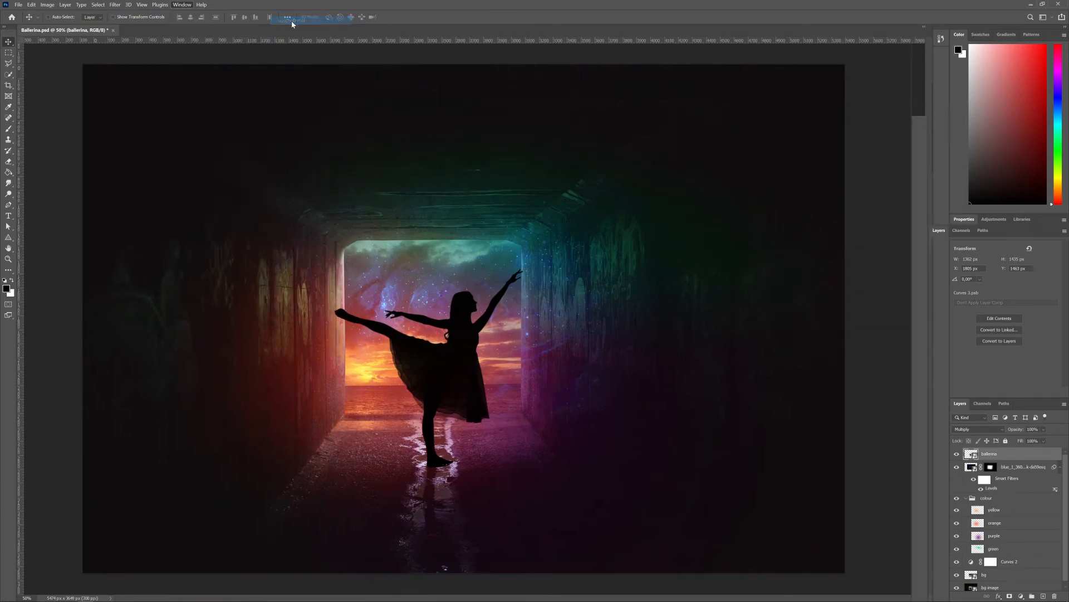
Save the current panel layout, including keyboard shortcuts, as a workspace named kuschelirmel, replacing the existing one
{"action": "left_click", "coordinate": [190, 5]}
{"action": "mouse_move", "coordinate": [191, 20]}
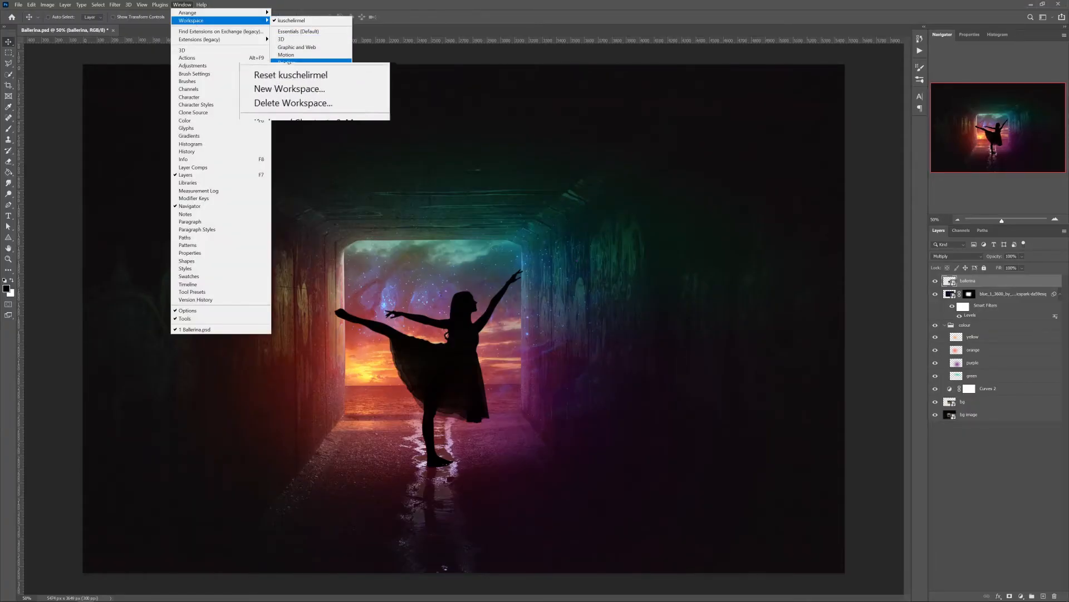
{"action": "left_click", "coordinate": [284, 88]}
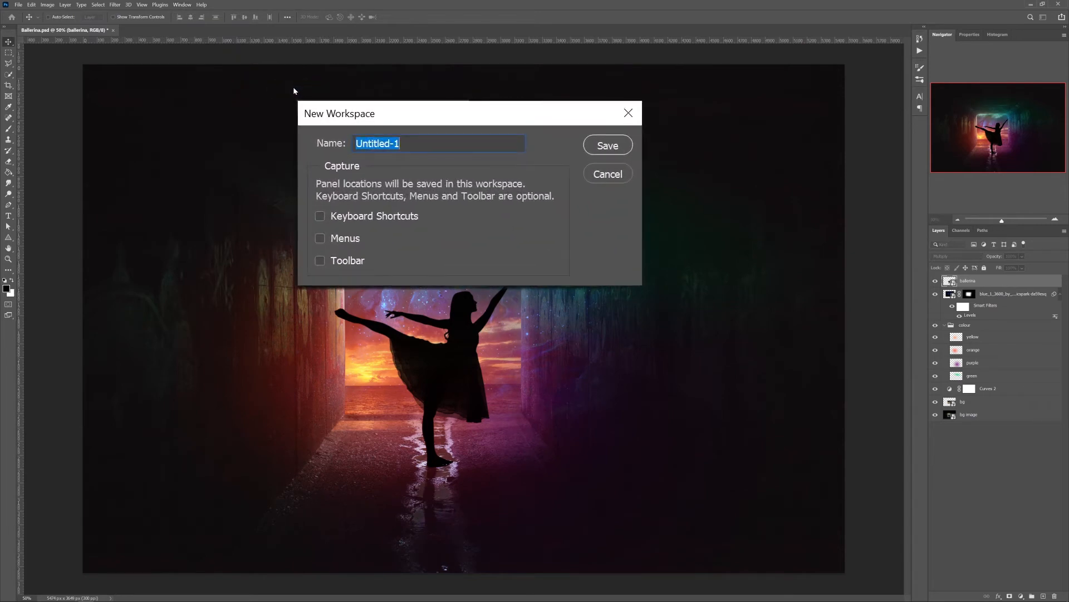
{"action": "type", "text": "kuschelirmel-fu"}
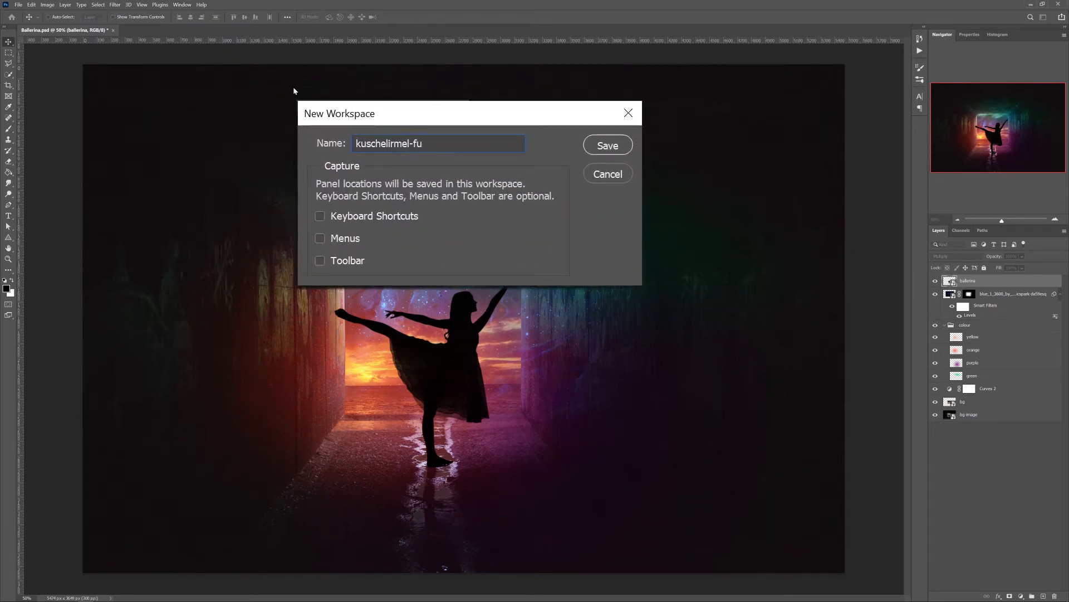
{"action": "key", "text": "BackSpace"}
{"action": "key", "text": "BackSpace"}
{"action": "key", "text": "BackSpace"}
{"action": "left_click", "coordinate": [399, 222]}
{"action": "left_click", "coordinate": [606, 145]}
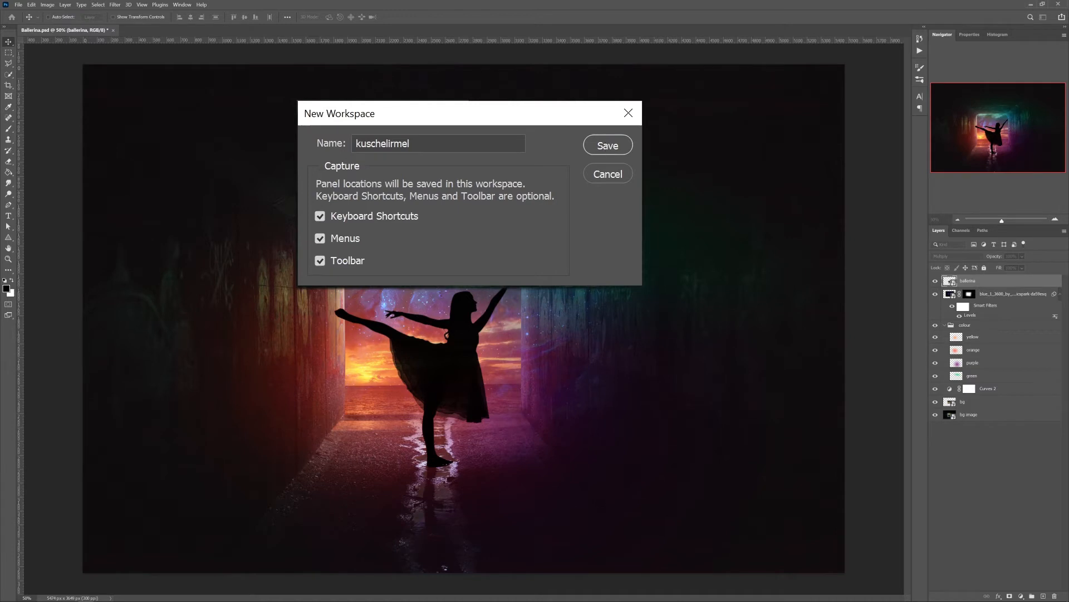
{"action": "left_click", "coordinate": [531, 226]}
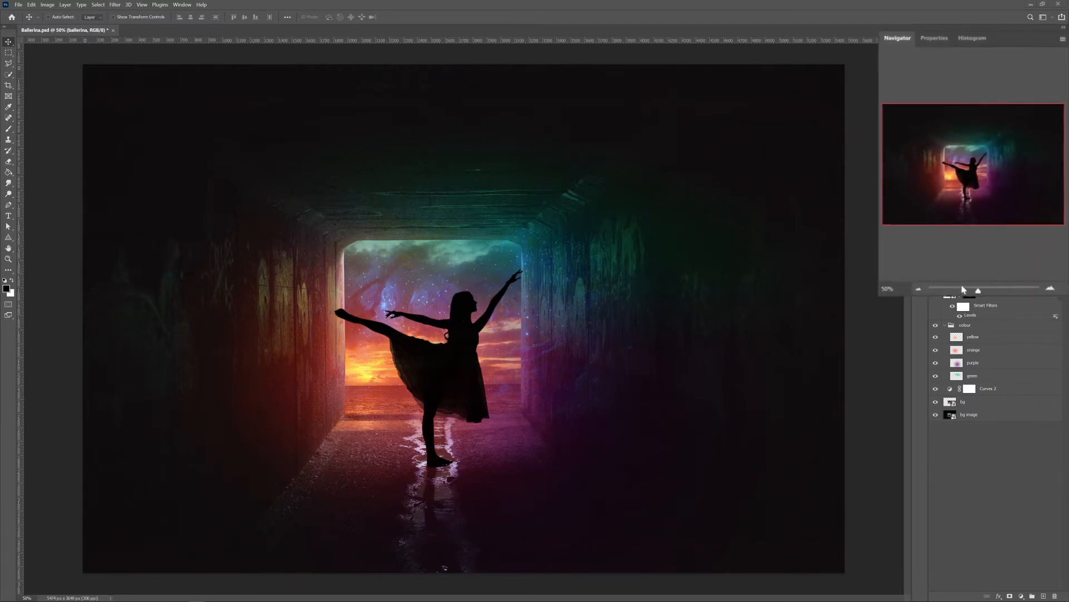
Inspect the dancer at up to 200% zoom through the Navigator and return the view to 50%
{"action": "left_click", "coordinate": [1048, 316]}
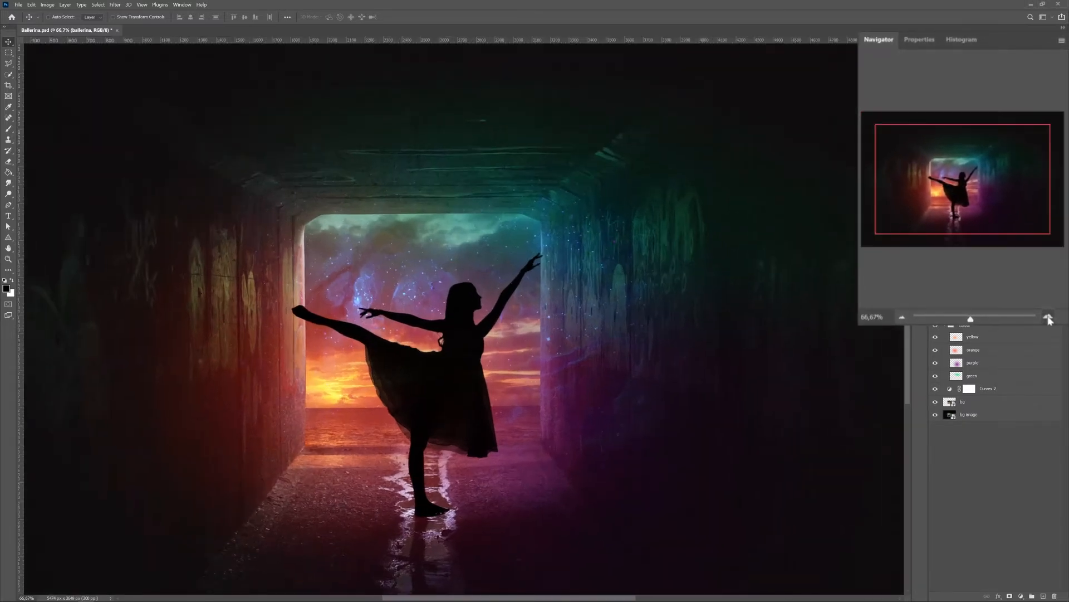
{"action": "left_click", "coordinate": [1049, 316]}
{"action": "left_click", "coordinate": [1049, 316]}
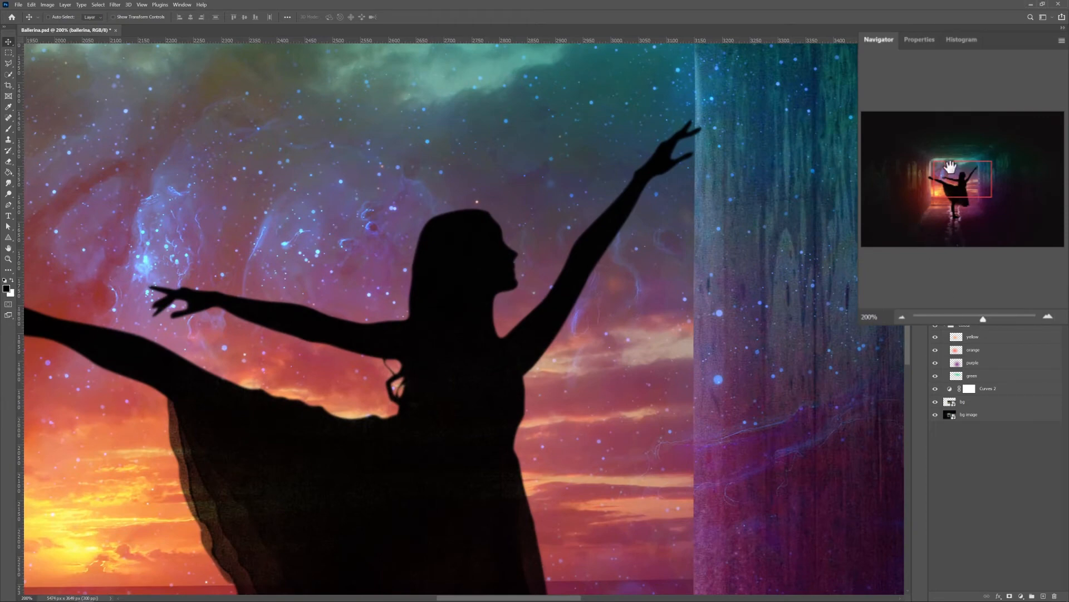
{"action": "left_click_drag", "start_coordinate": [951, 168], "coordinate": [949, 196]}
{"action": "left_click", "coordinate": [902, 316]}
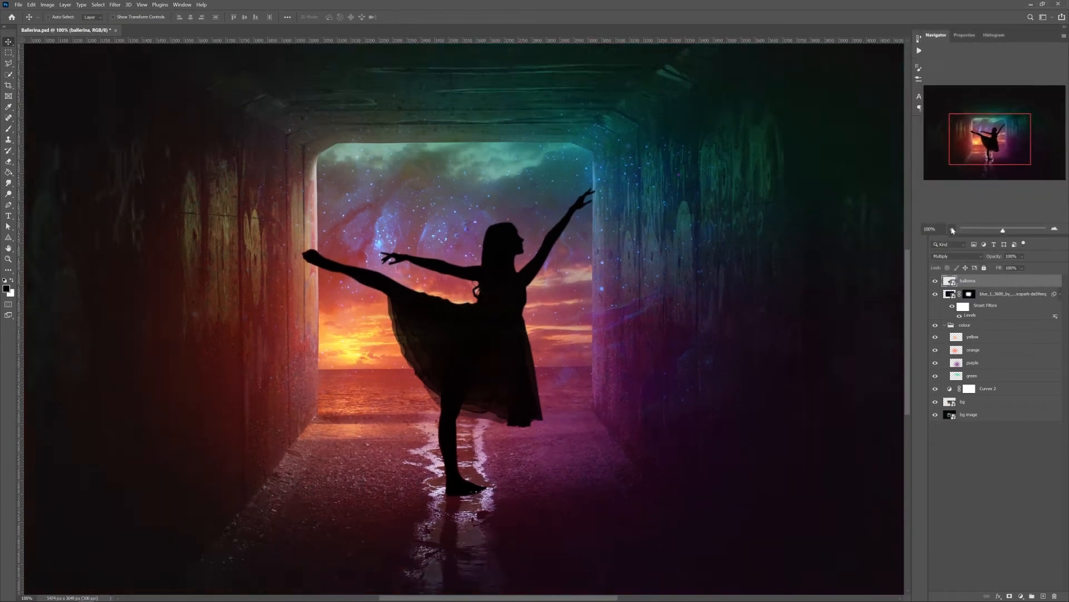
{"action": "left_click", "coordinate": [953, 229]}
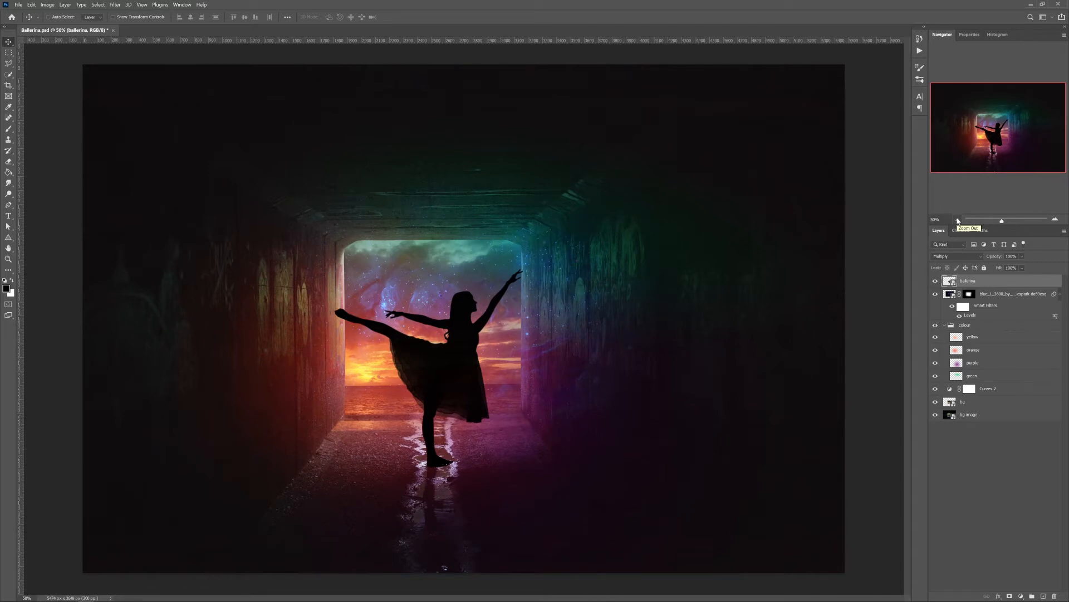
Examine the properties of the ballerina smart object, the yellow pixel layer and the Curves 2 adjustment layer
{"action": "left_click", "coordinate": [975, 38]}
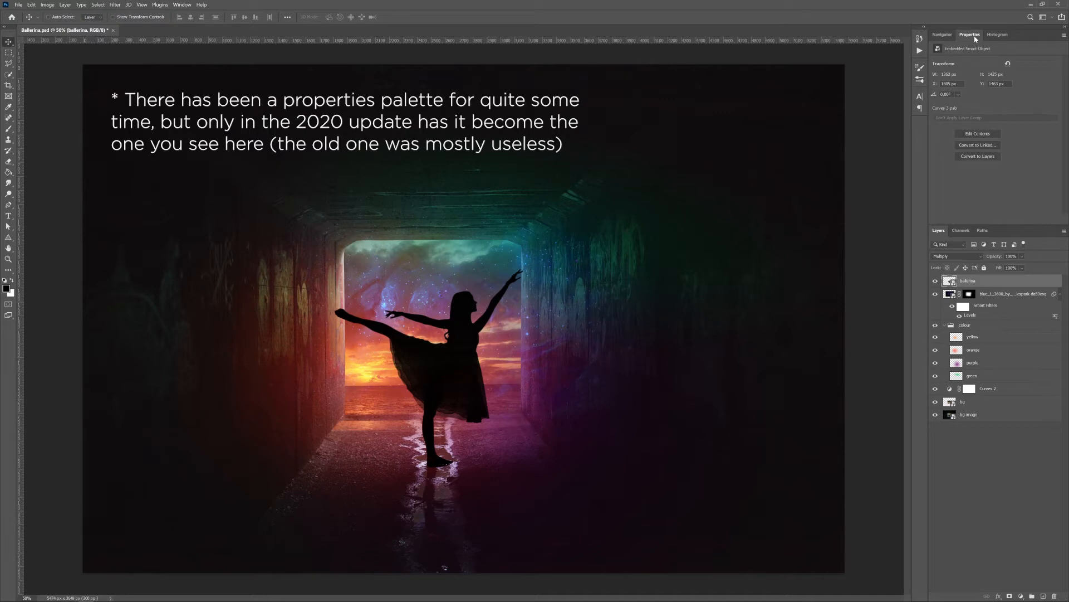
{"action": "left_click", "coordinate": [971, 339]}
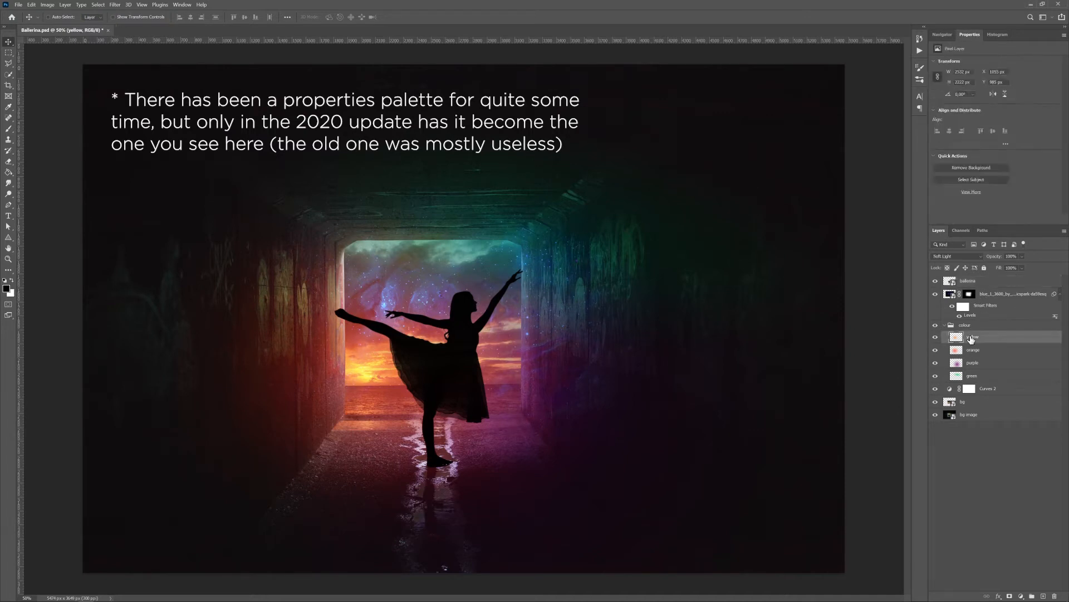
{"action": "left_click", "coordinate": [989, 389]}
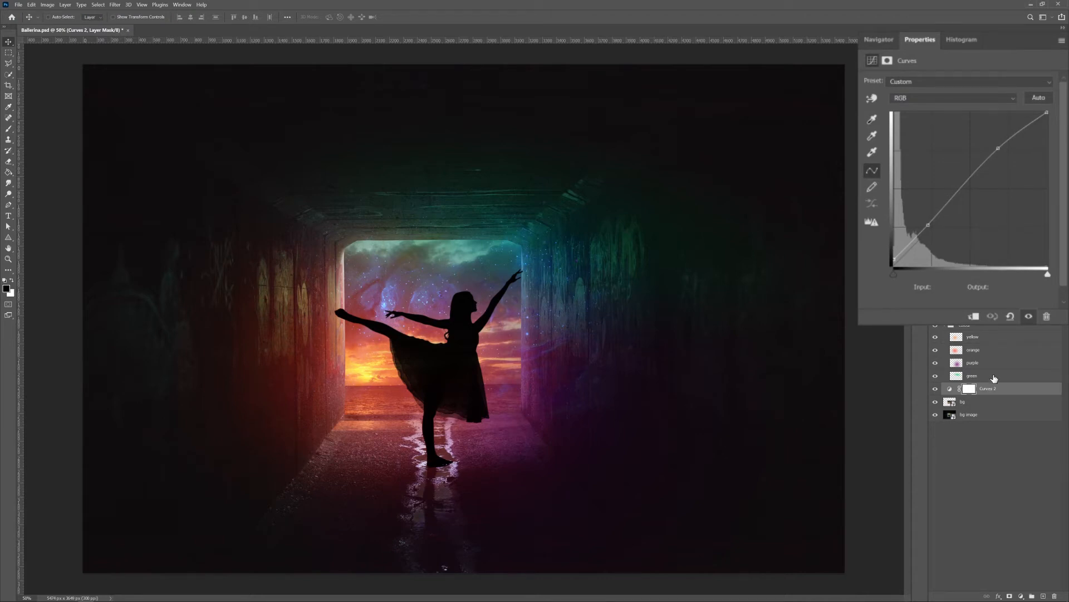
Examine the properties of the blue_1_3600 smart object and the refreshed colour histogram of the entire image
{"action": "left_click", "coordinate": [995, 295]}
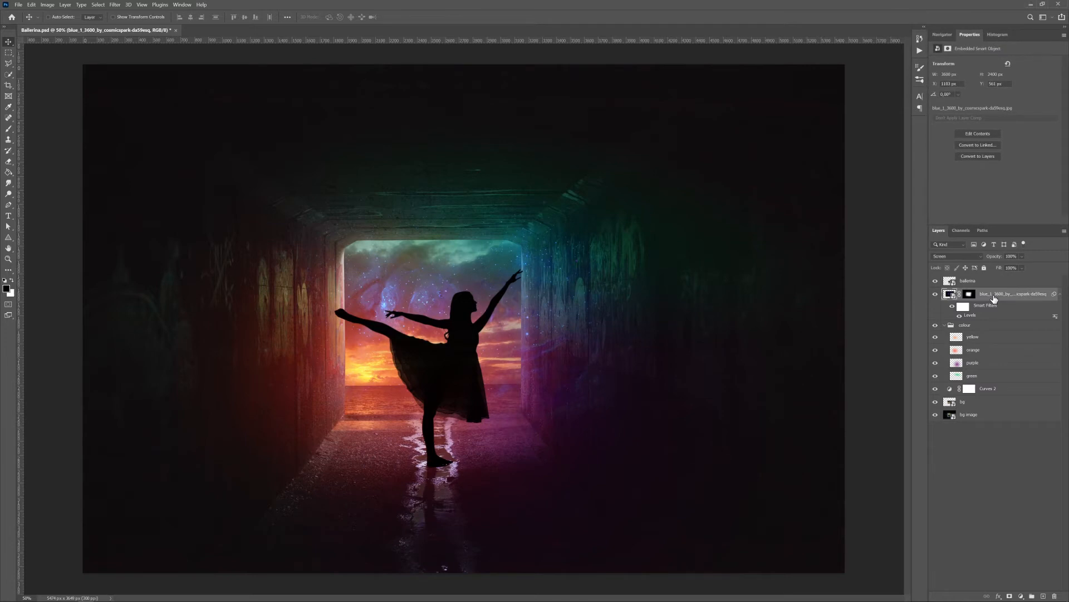
{"action": "left_click", "coordinate": [999, 391]}
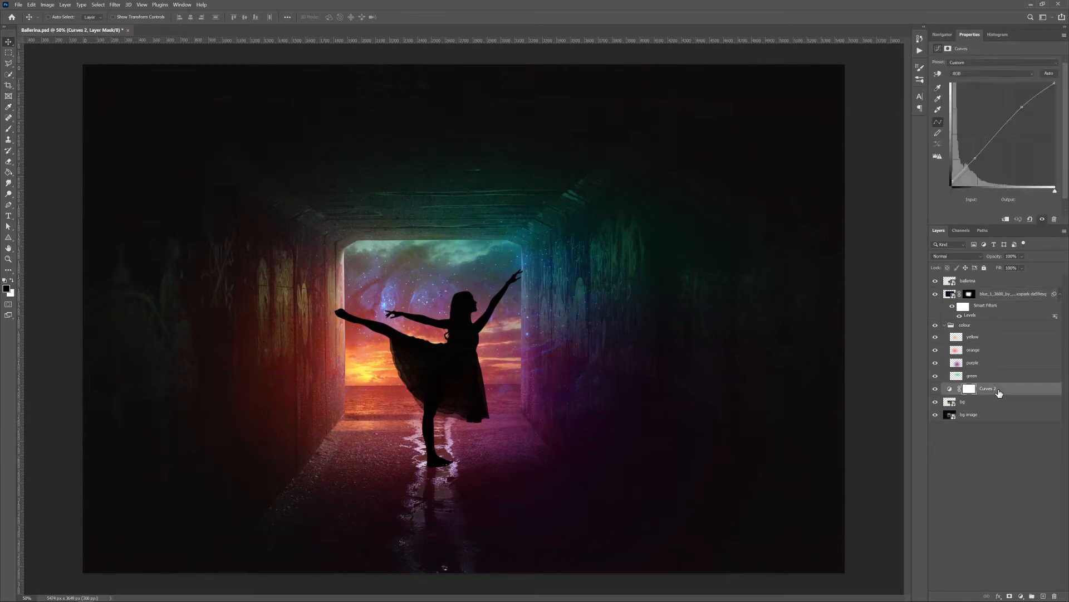
{"action": "left_click", "coordinate": [997, 35]}
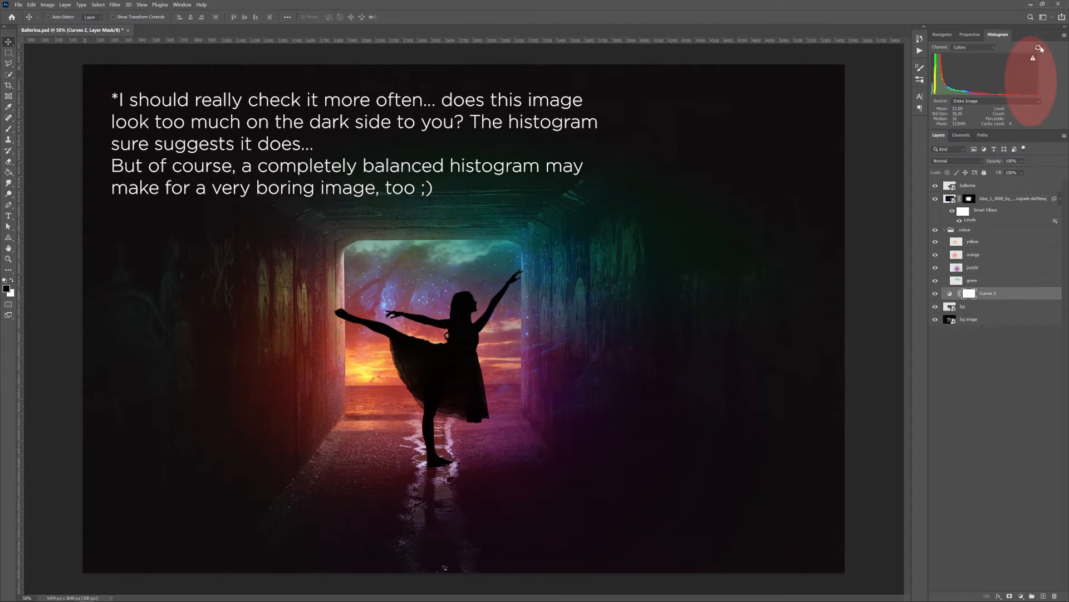
{"action": "left_click", "coordinate": [1039, 48]}
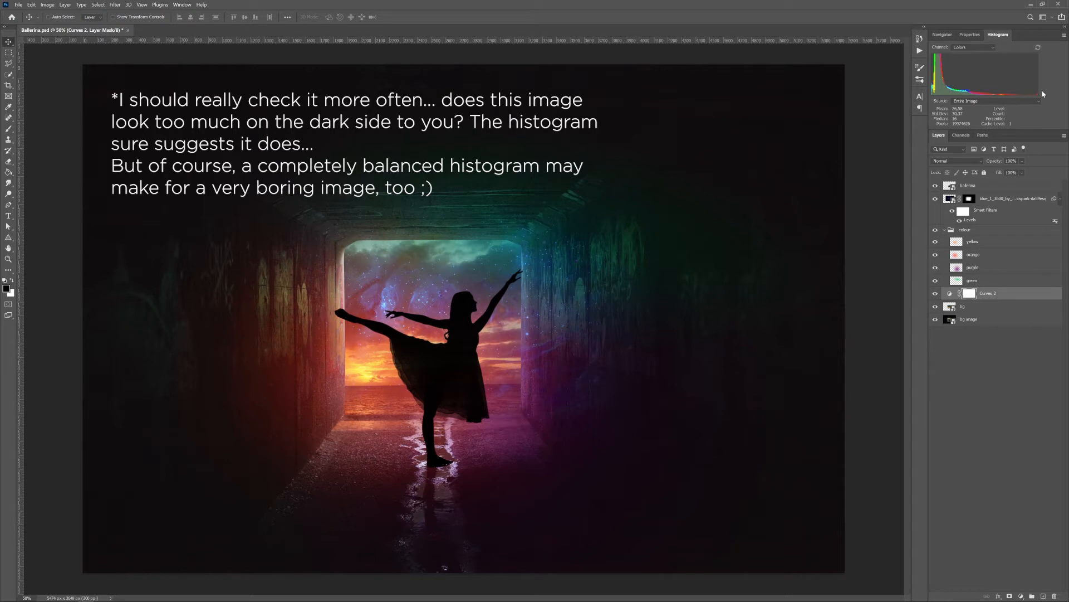
{"action": "left_click", "coordinate": [943, 34]}
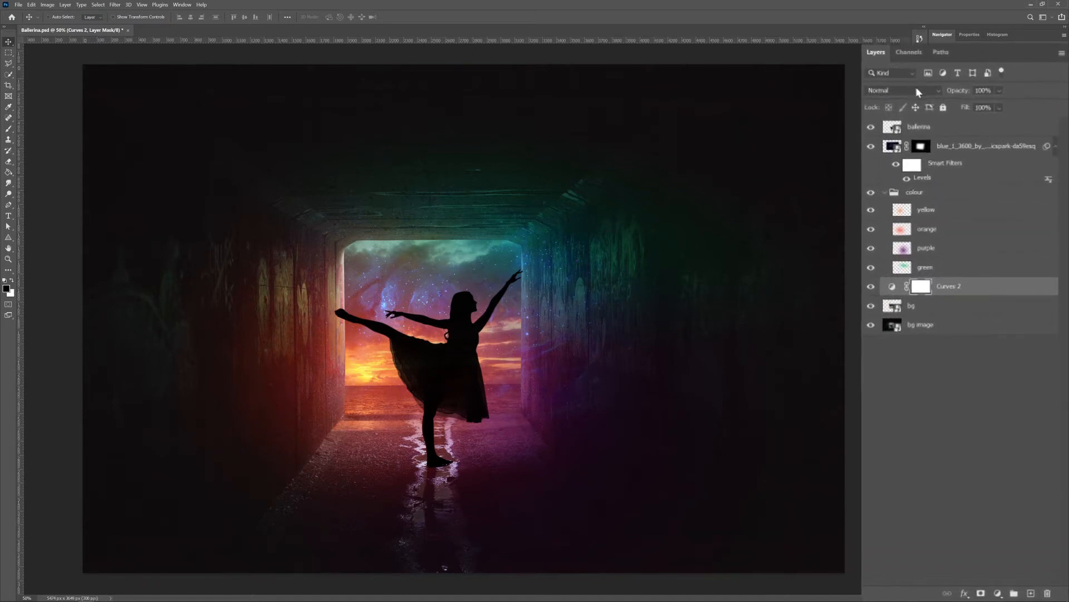
Examine the blending mode and opacity options of the Curves 2 layer, and the document's channels and paths
{"action": "left_click", "coordinate": [922, 83]}
{"action": "left_click", "coordinate": [922, 83]}
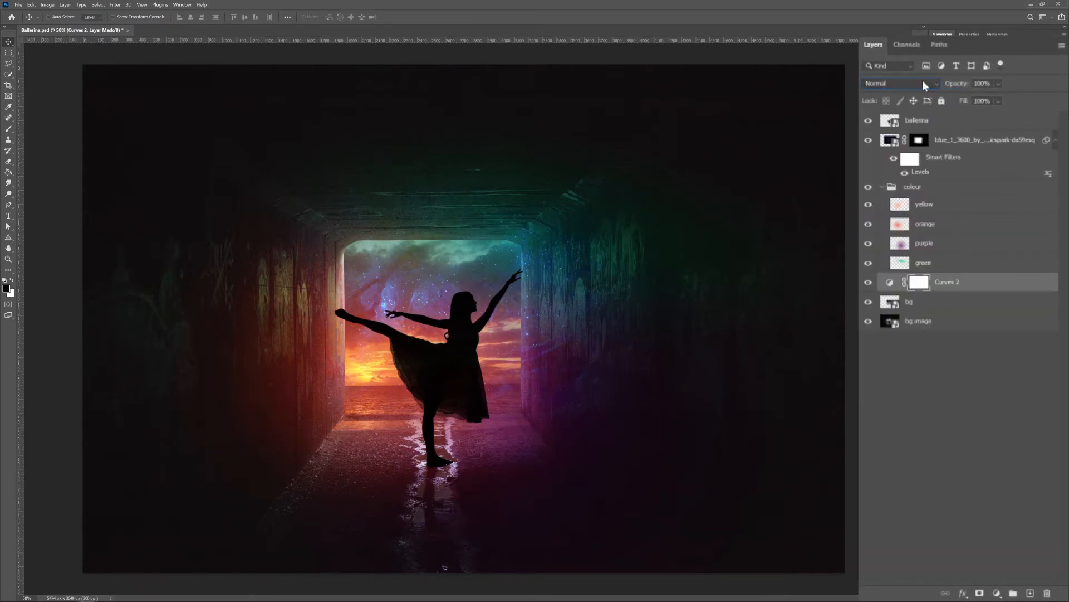
{"action": "left_click", "coordinate": [998, 83]}
{"action": "left_click", "coordinate": [999, 83]}
{"action": "left_click", "coordinate": [917, 47]}
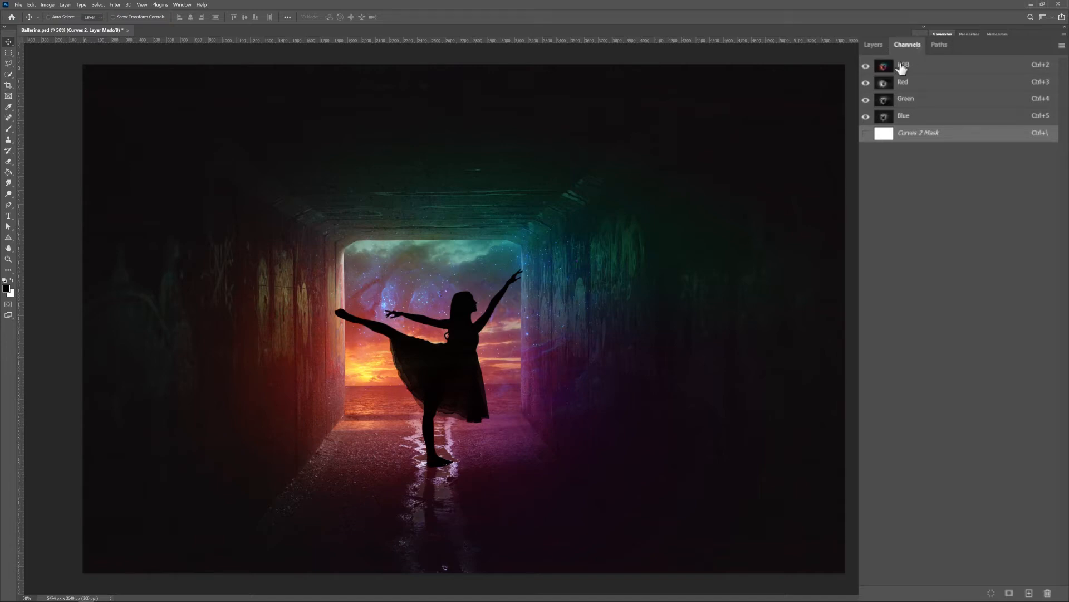
{"action": "left_click", "coordinate": [944, 46]}
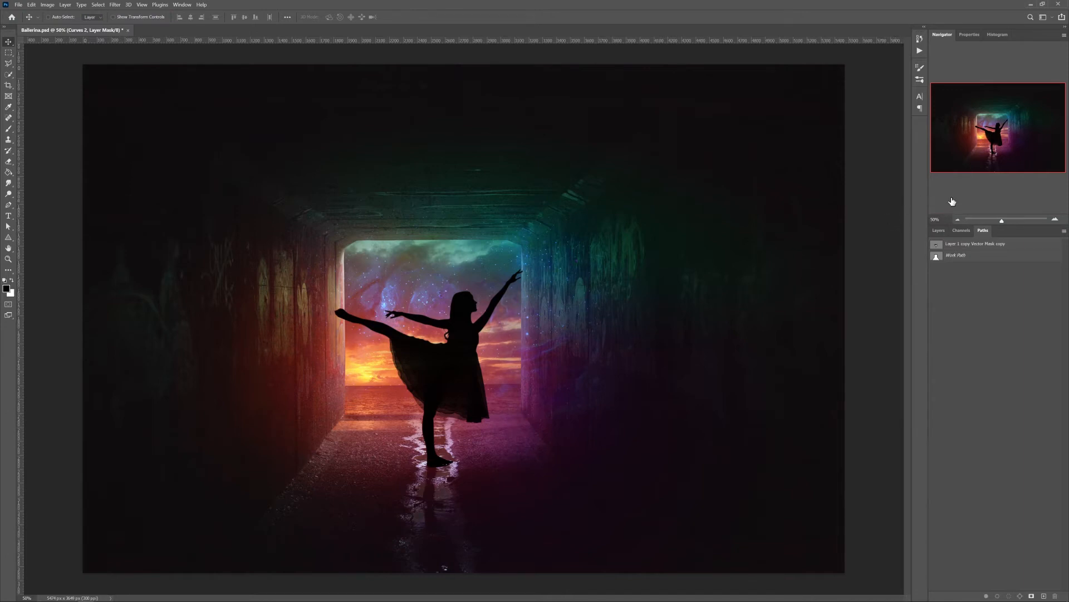
{"action": "left_click", "coordinate": [939, 230]}
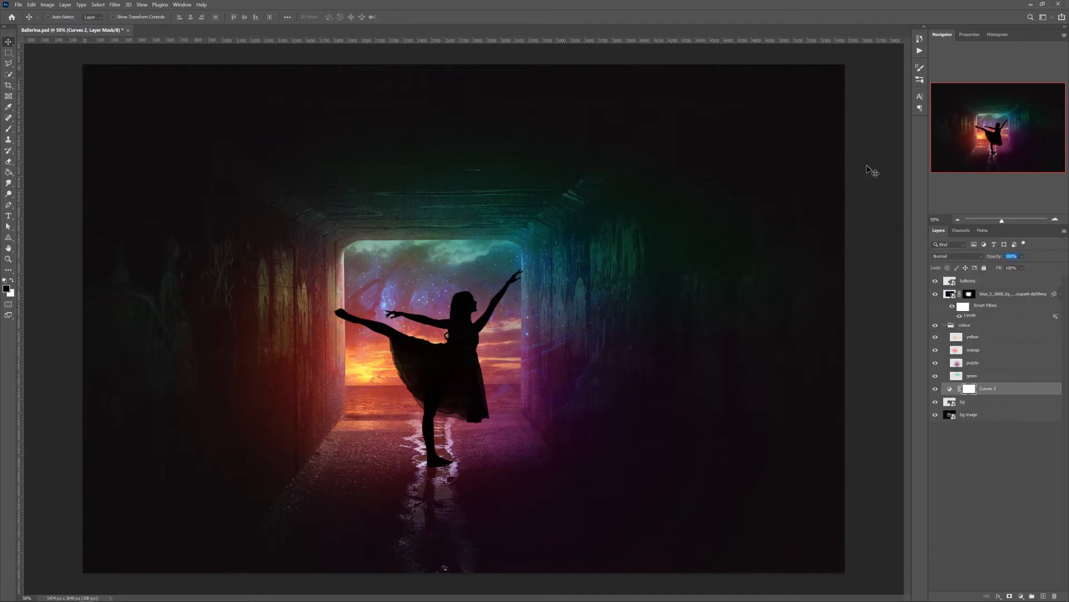
Revert the document to the Move history state and save that state as a snapshot
{"action": "left_click", "coordinate": [920, 38]}
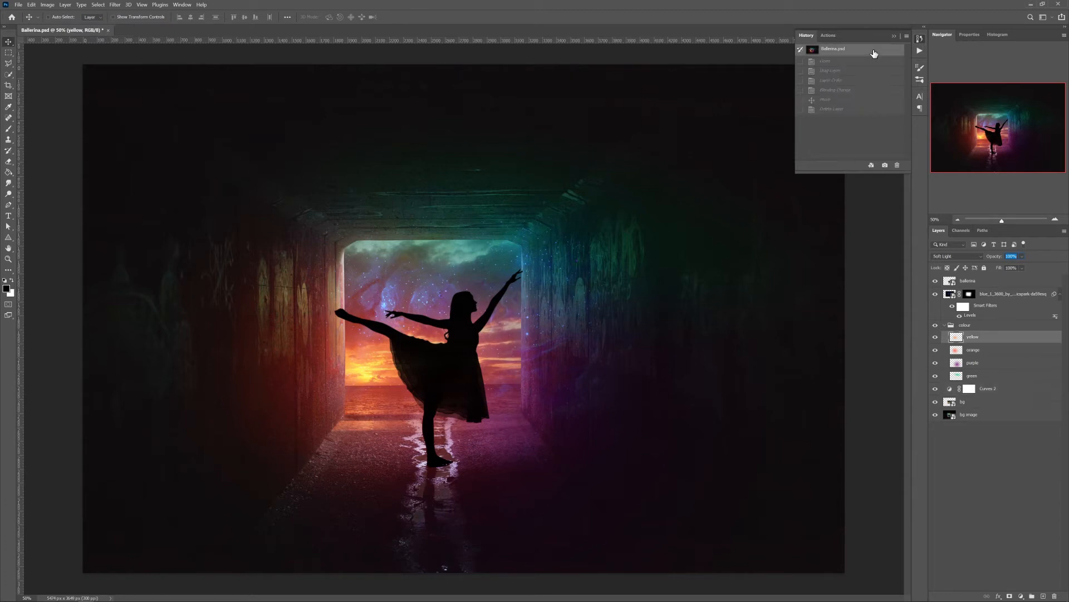
{"action": "left_click", "coordinate": [849, 110]}
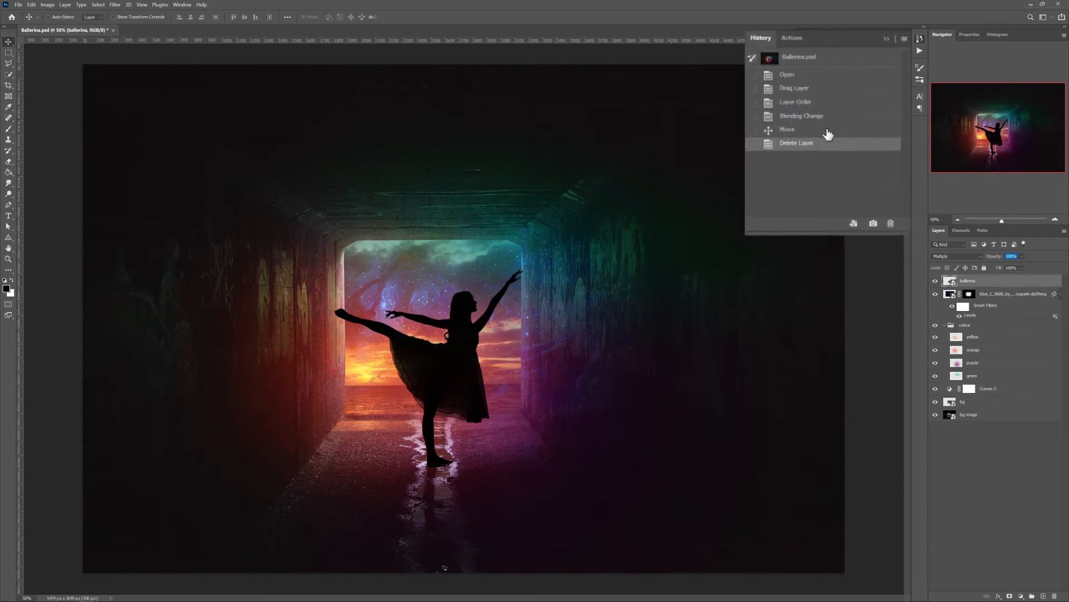
{"action": "left_click", "coordinate": [834, 124]}
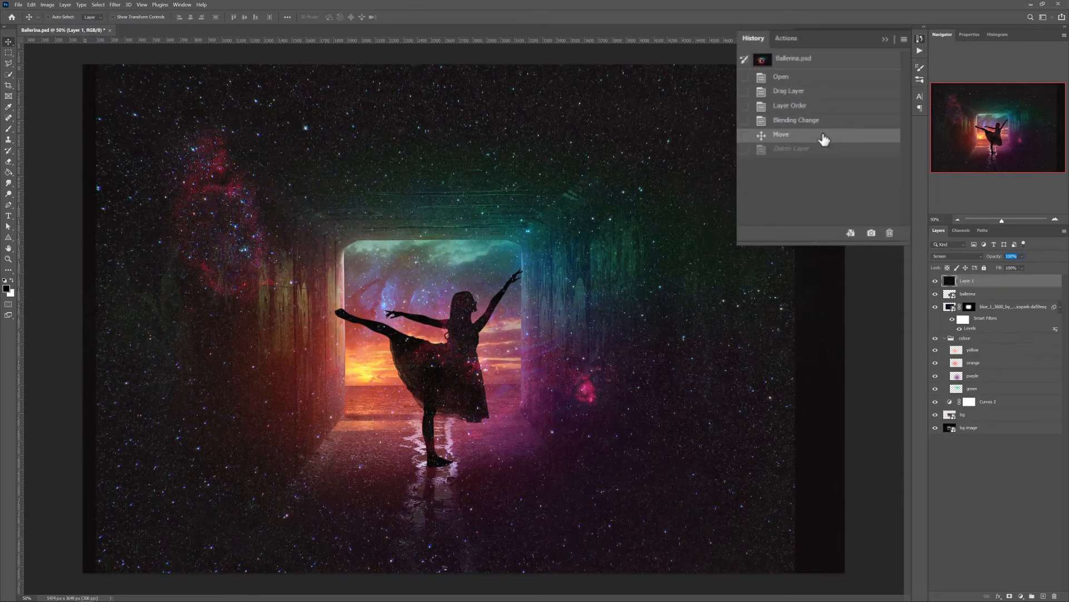
{"action": "left_click", "coordinate": [872, 233]}
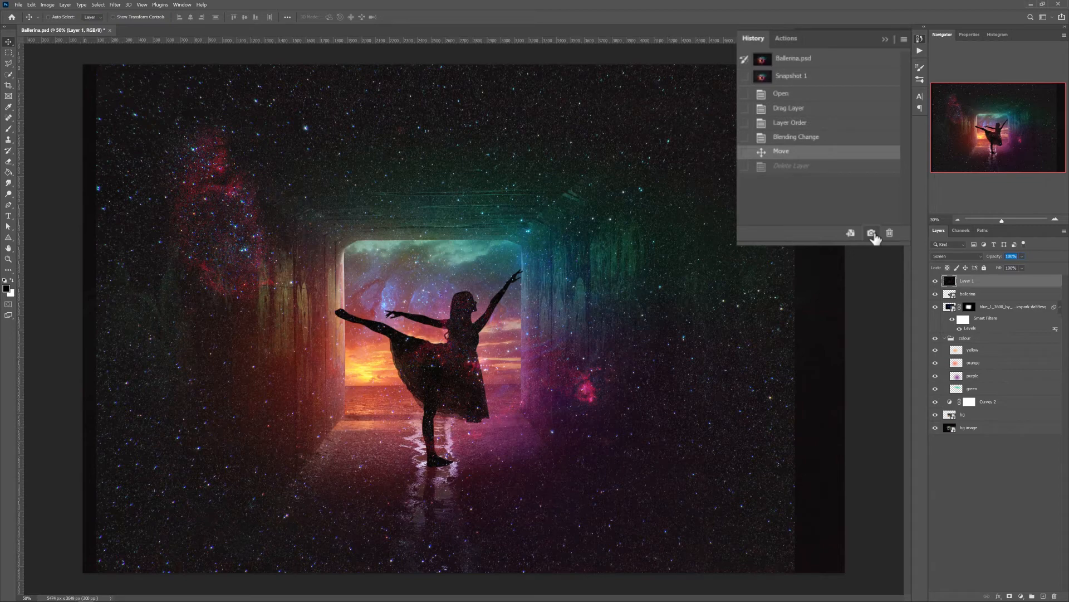
Return to the Open history state and switch the yellow layer's visibility off and back on
{"action": "left_click", "coordinate": [810, 95]}
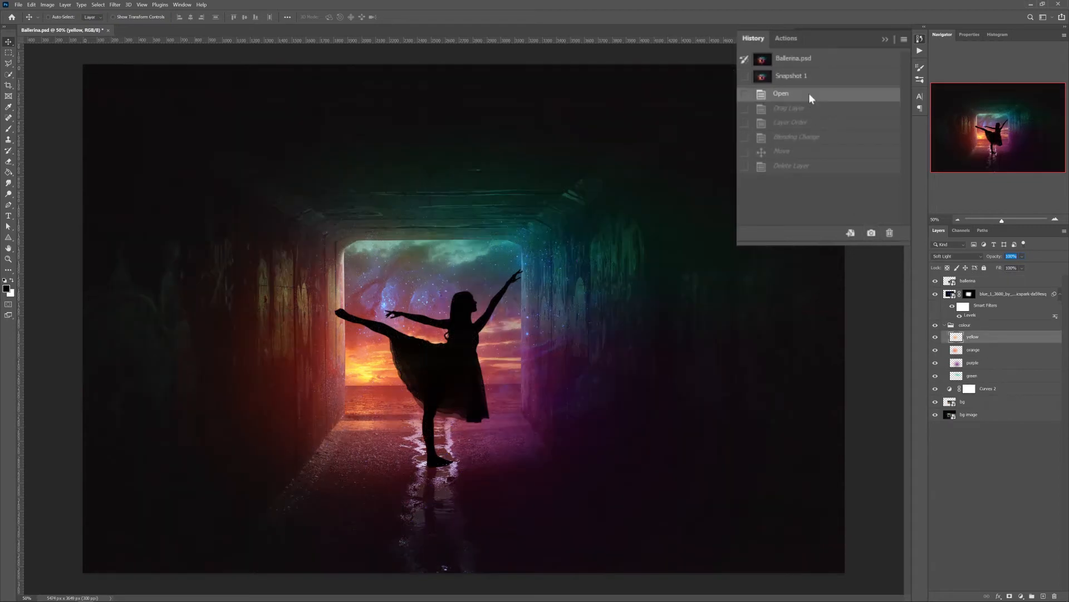
{"action": "left_click", "coordinate": [935, 337]}
{"action": "left_click", "coordinate": [935, 338]}
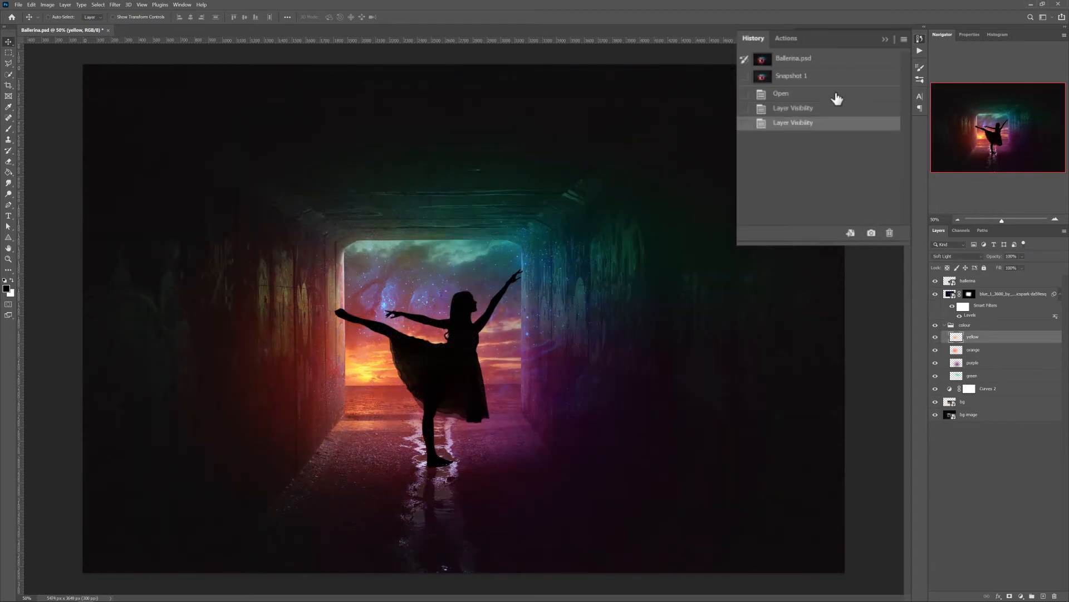
Go back to Snapshot 1 and finally restore the original Ballerina.psd state from the history
{"action": "left_click", "coordinate": [815, 77]}
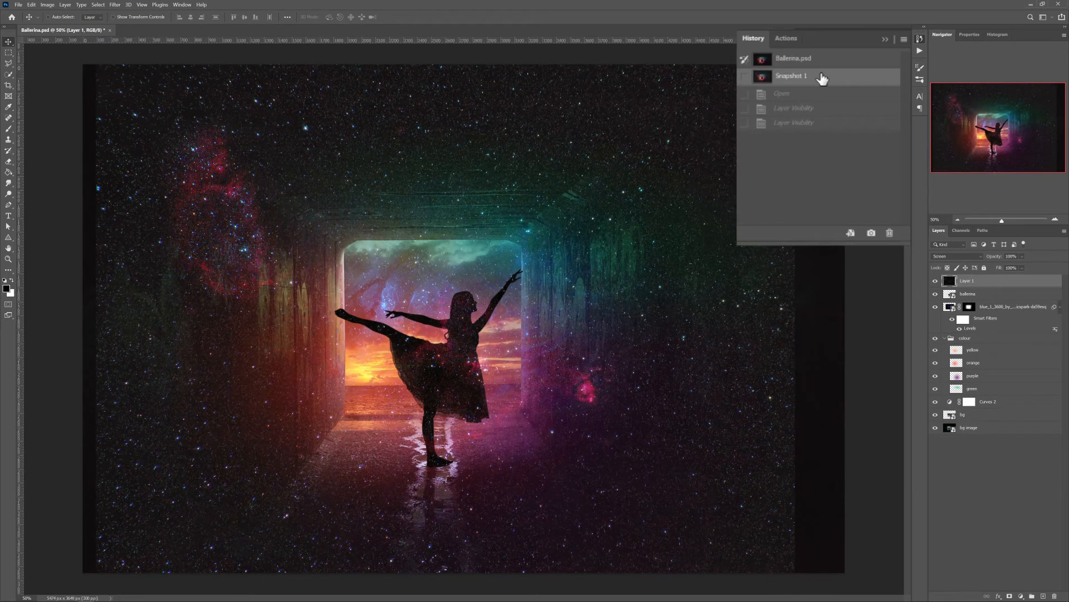
{"action": "left_click", "coordinate": [824, 61]}
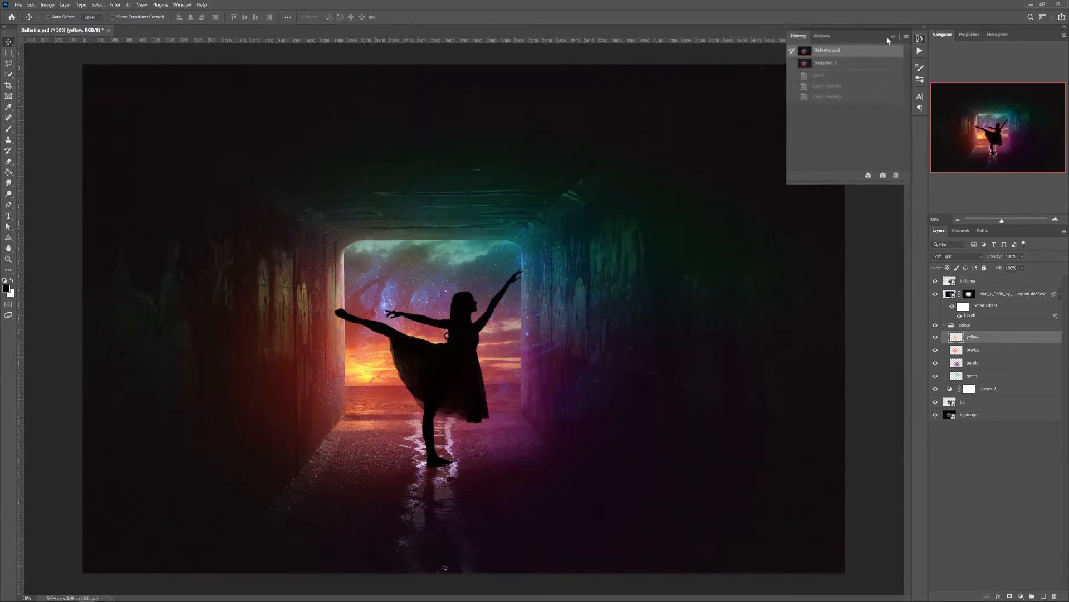
Look over the saved action sets, highlighting the add bar right action in Stock Stuff
{"action": "left_click", "coordinate": [920, 52]}
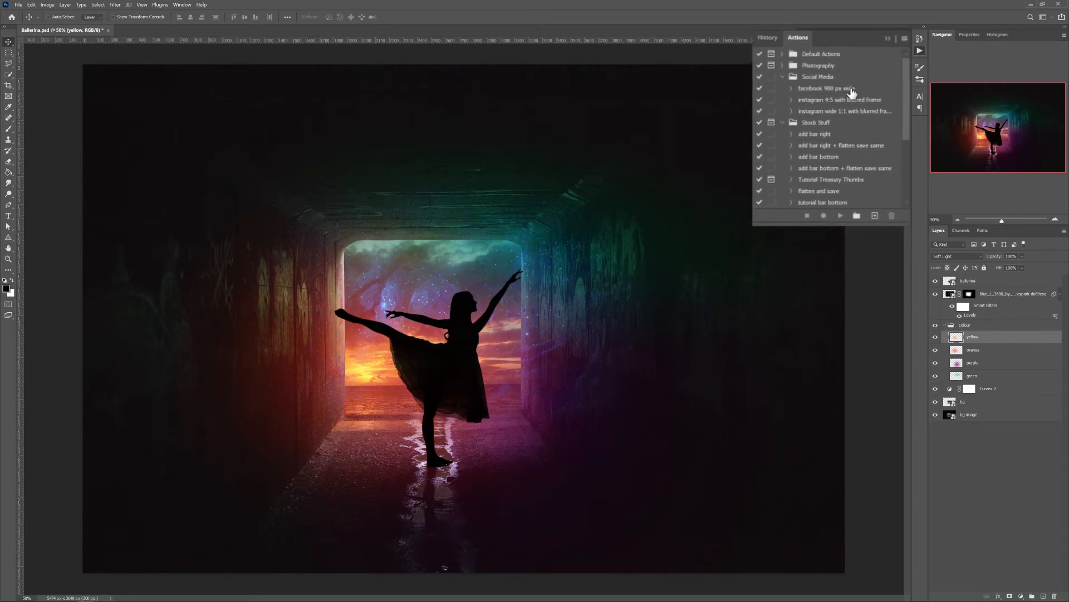
{"action": "left_click", "coordinate": [844, 106]}
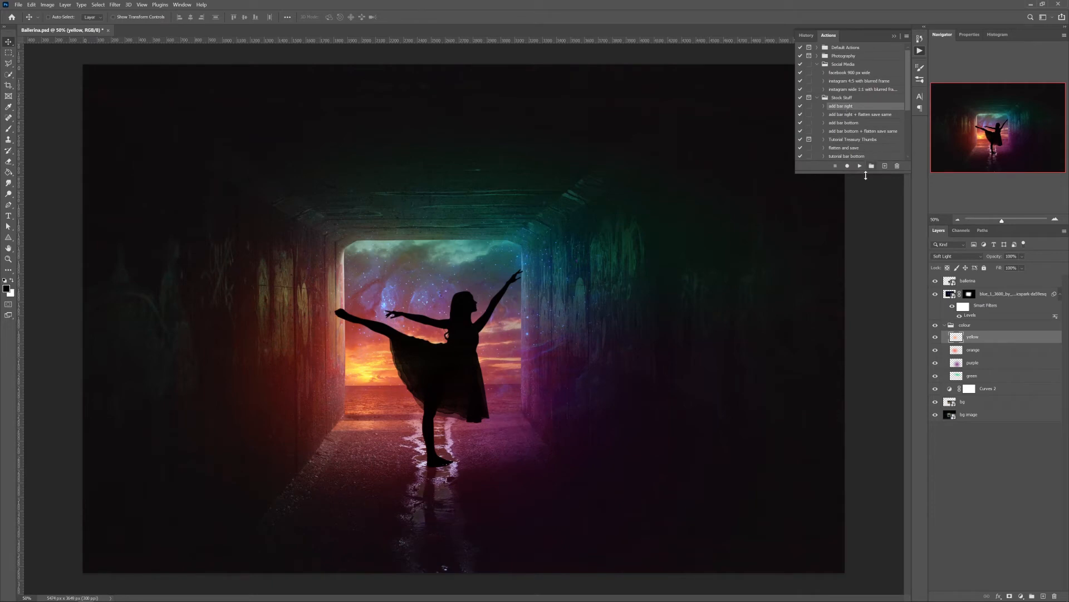
{"action": "left_click", "coordinate": [920, 52]}
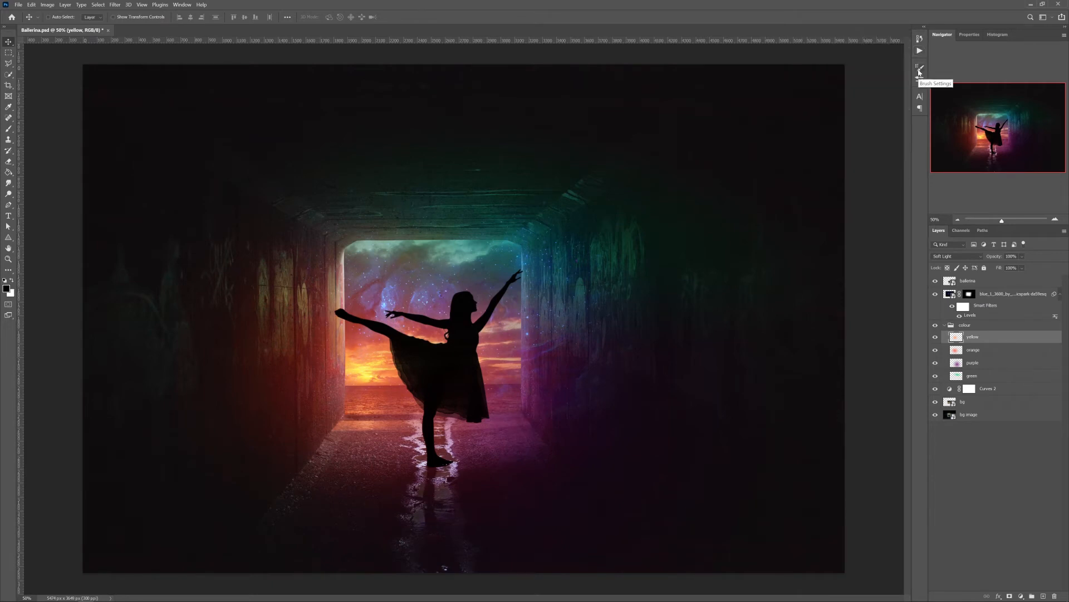
Activate the Brush tool and examine its brush settings and the collection of brush presets
{"action": "left_click", "coordinate": [920, 71]}
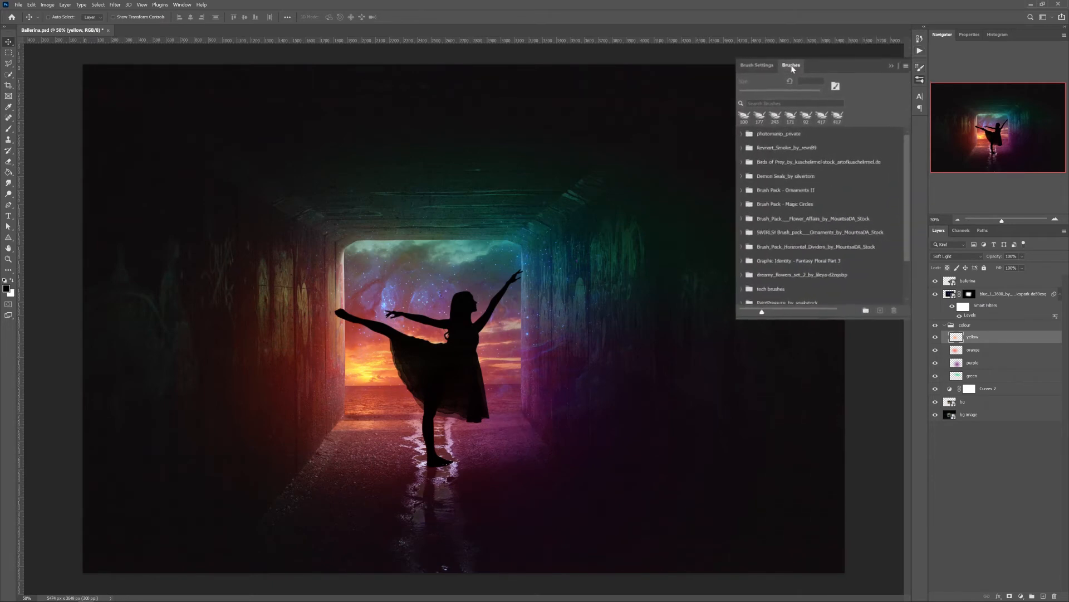
{"action": "left_click_drag", "start_coordinate": [734, 73], "coordinate": [709, 74]}
{"action": "key", "text": "b"}
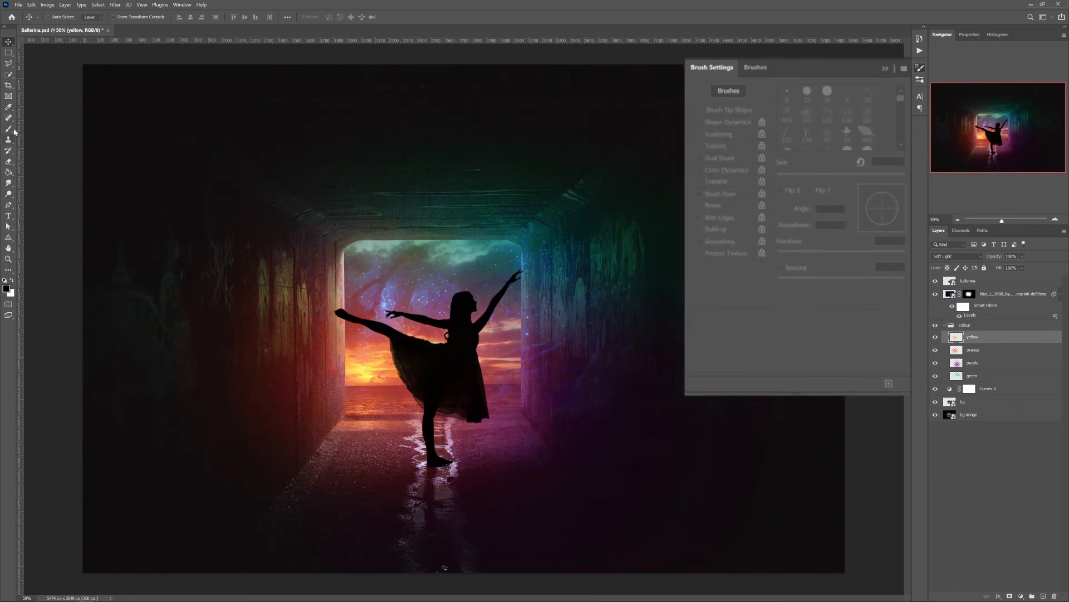
{"action": "left_click", "coordinate": [755, 67]}
{"action": "left_click", "coordinate": [723, 68]}
{"action": "left_click", "coordinate": [920, 68]}
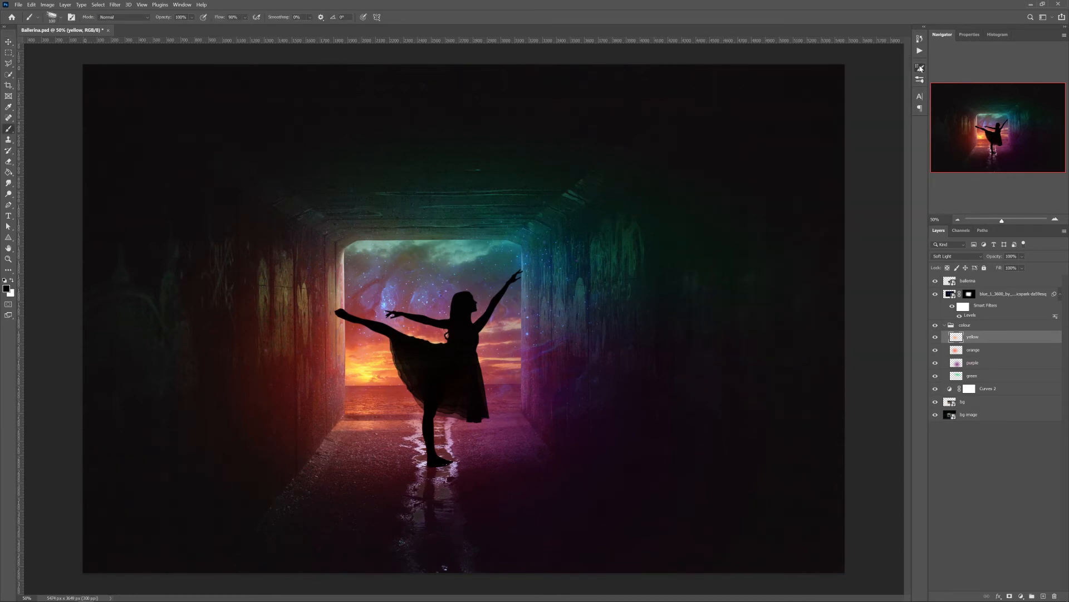
Examine the character formatting options with the Type tool active and return to the Move tool
{"action": "left_click", "coordinate": [920, 97]}
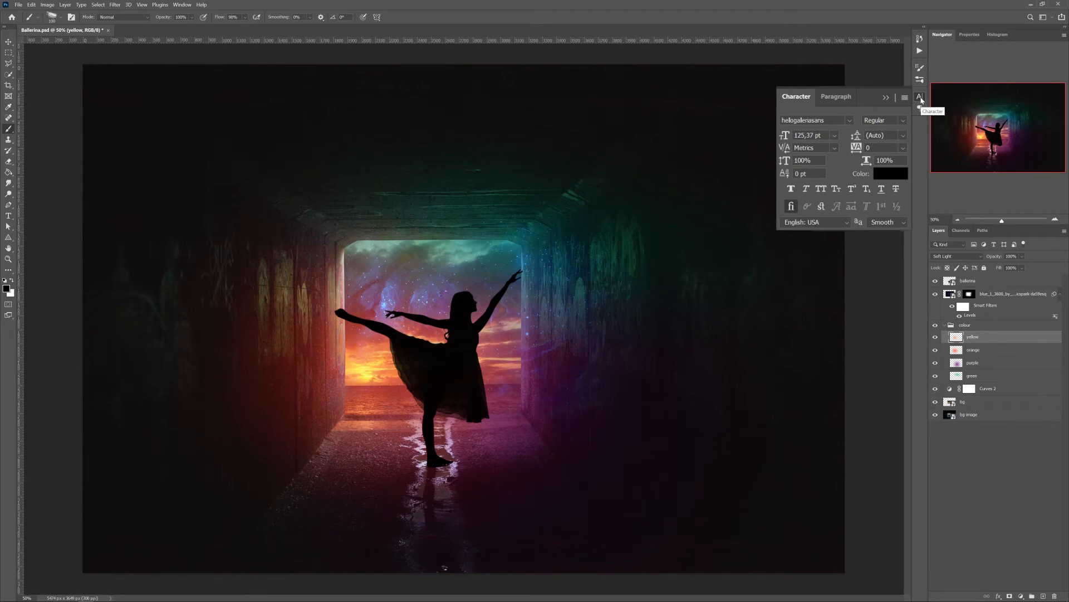
{"action": "left_click", "coordinate": [8, 215]}
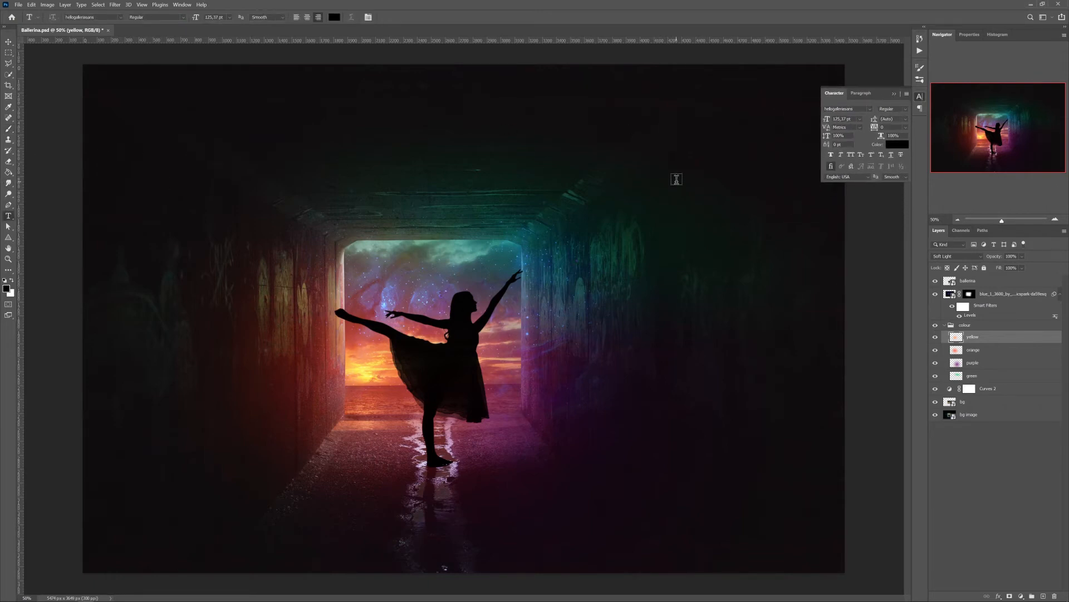
{"action": "key", "text": "v"}
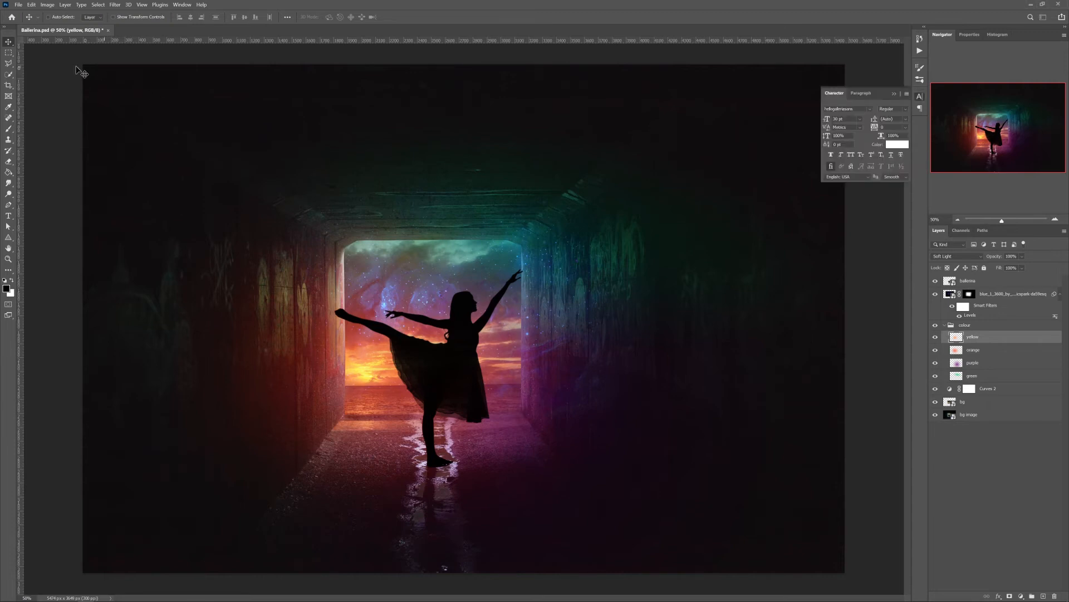
Open the general preferences and switch Auto show the Home Screen on and back off
{"action": "left_click", "coordinate": [32, 5]}
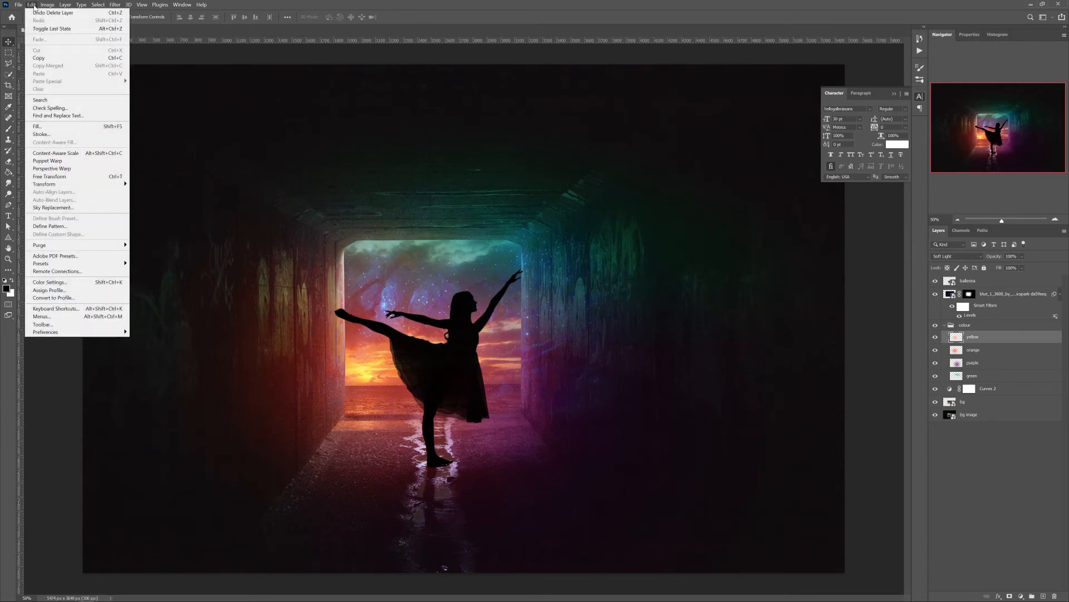
{"action": "mouse_move", "coordinate": [93, 335]}
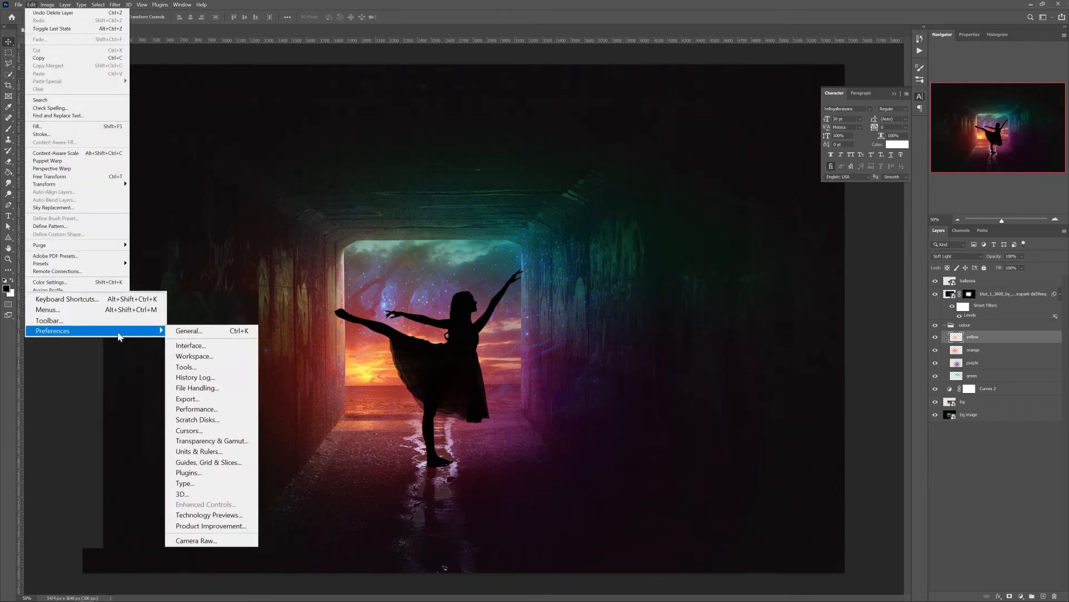
{"action": "left_click", "coordinate": [152, 333]}
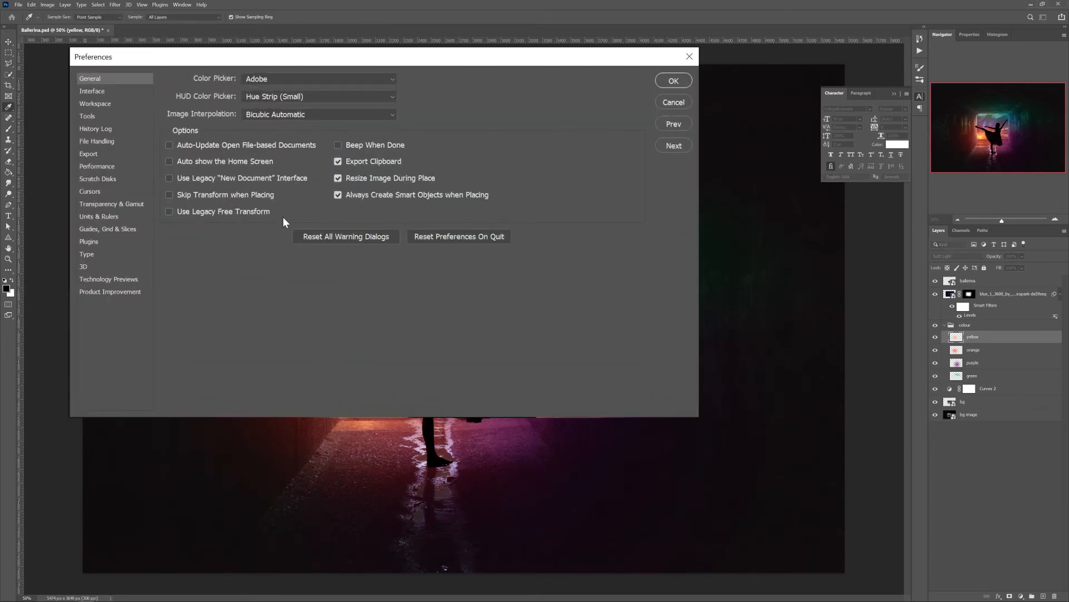
{"action": "left_click", "coordinate": [169, 161]}
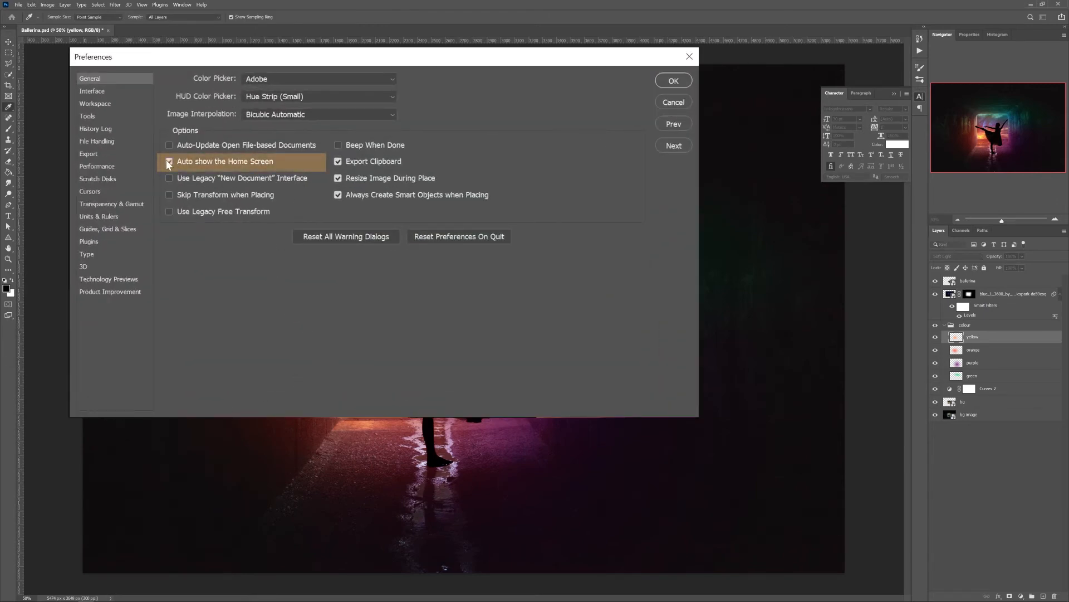
{"action": "left_click", "coordinate": [169, 162]}
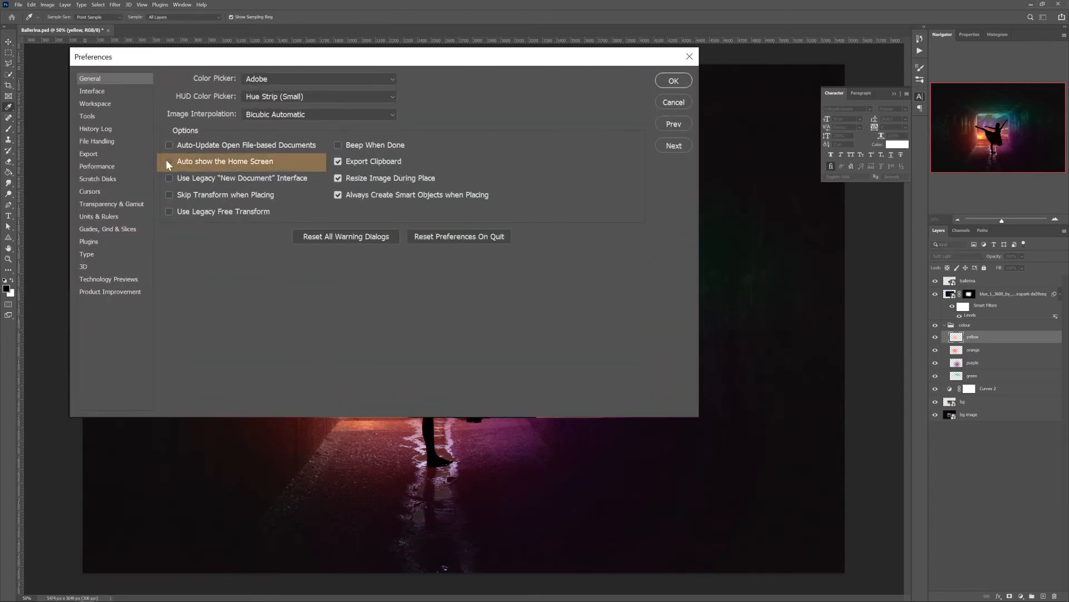
Toggle Show Reference Point when using Transform in the tool preferences, review the file handling preferences and accept the dialog
{"action": "left_click", "coordinate": [86, 116]}
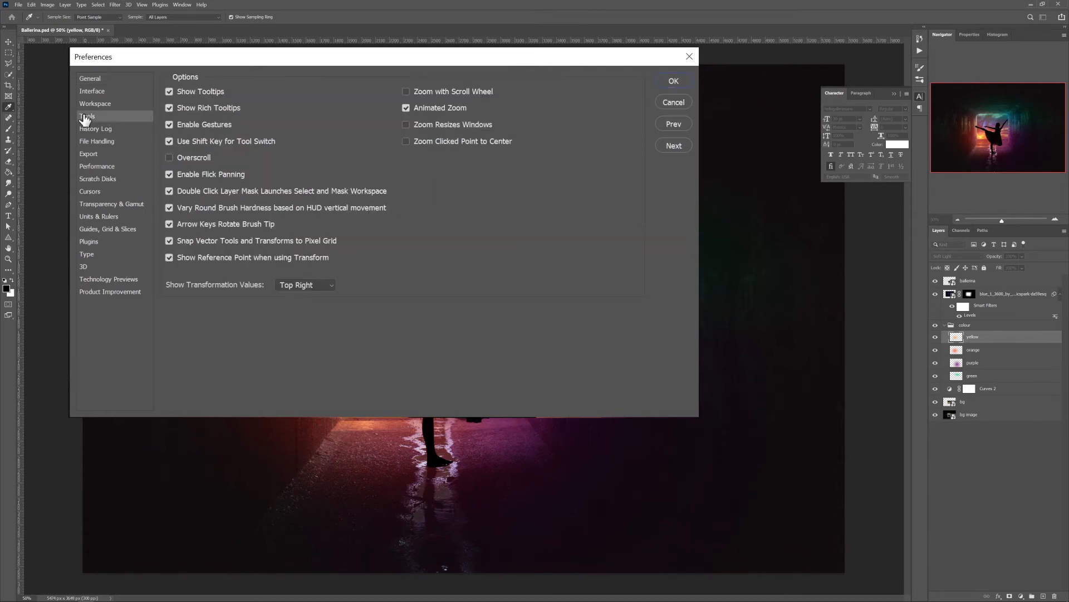
{"action": "left_click", "coordinate": [169, 257]}
{"action": "left_click", "coordinate": [99, 142]}
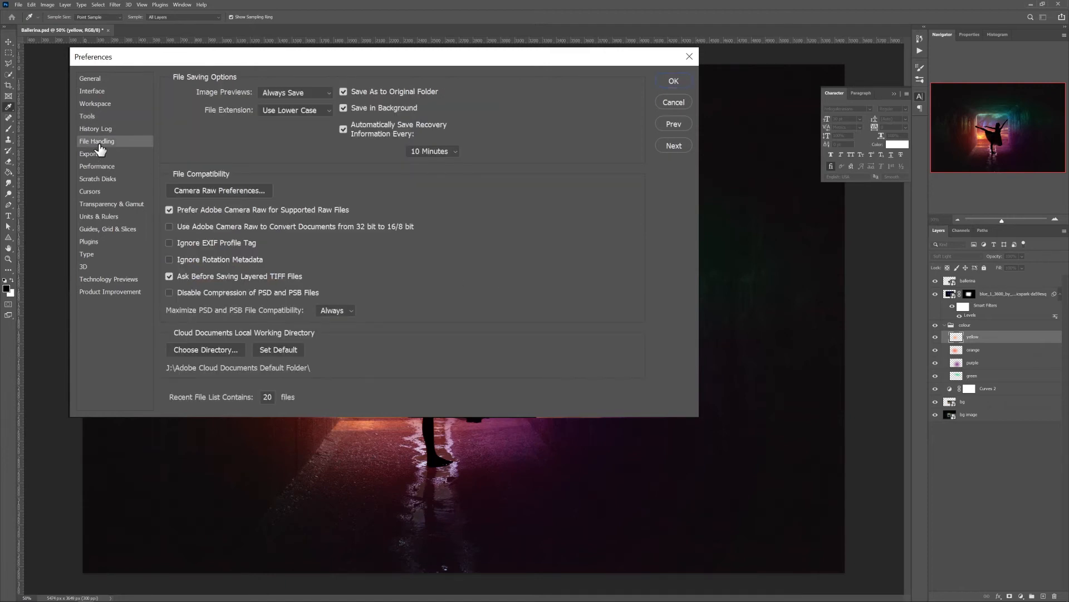
{"action": "key", "text": "Return"}
{"action": "key", "text": "v"}
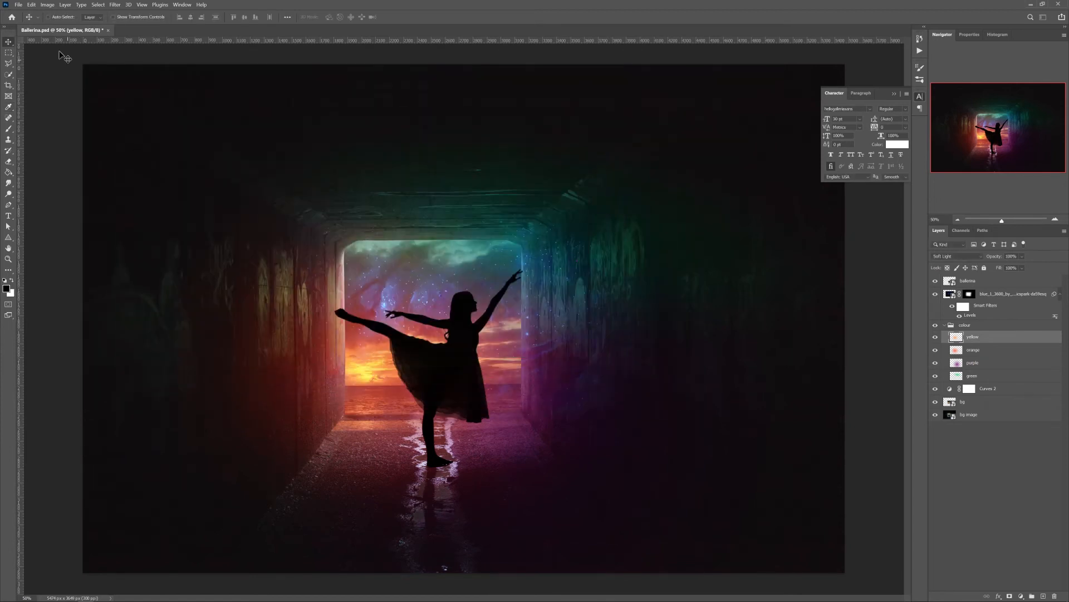
Open the file handling preferences and examine the recovery auto-save intervals and the folder chooser for the cloud documents working directory
{"action": "left_click", "coordinate": [31, 5]}
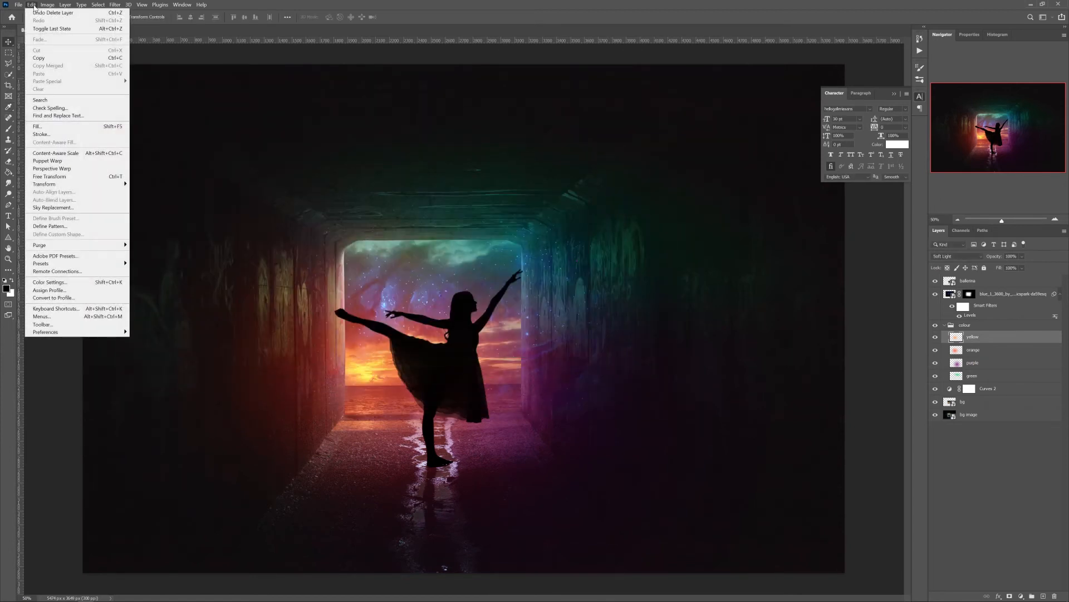
{"action": "mouse_move", "coordinate": [92, 335]}
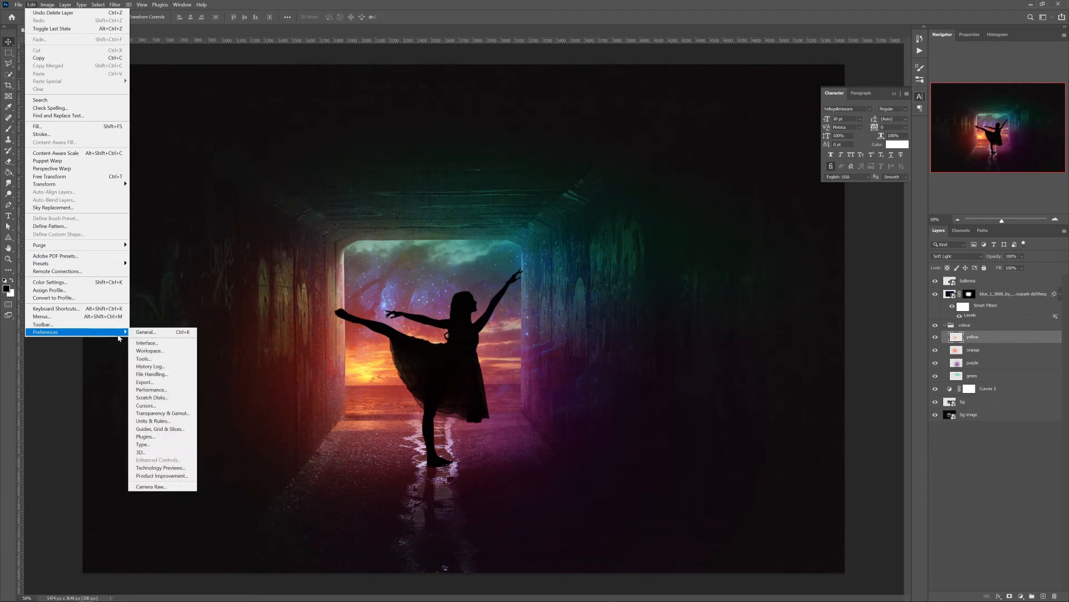
{"action": "left_click", "coordinate": [153, 332]}
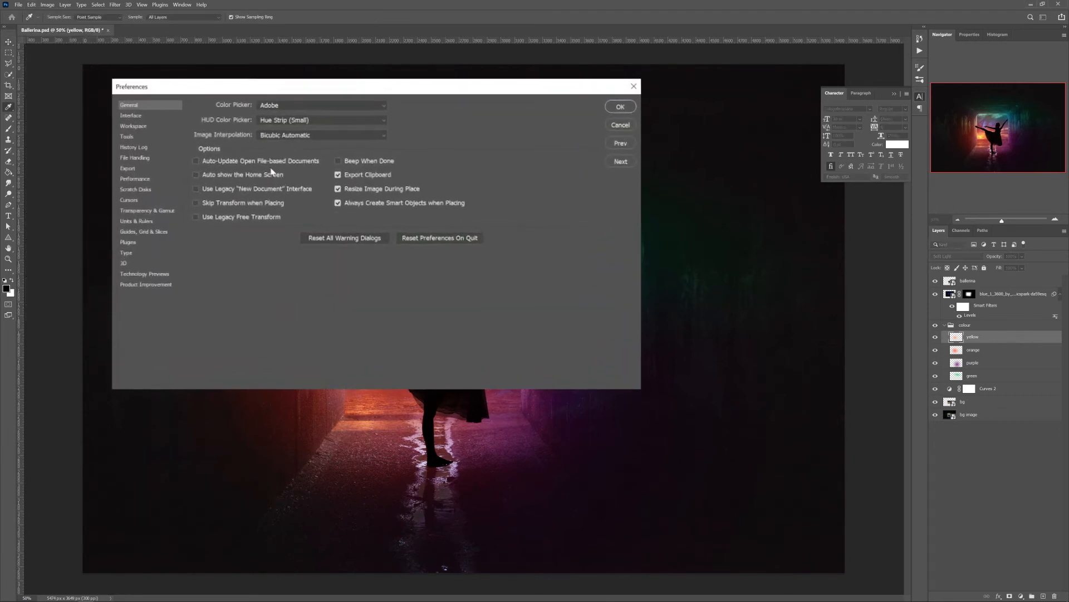
{"action": "left_click", "coordinate": [160, 166]}
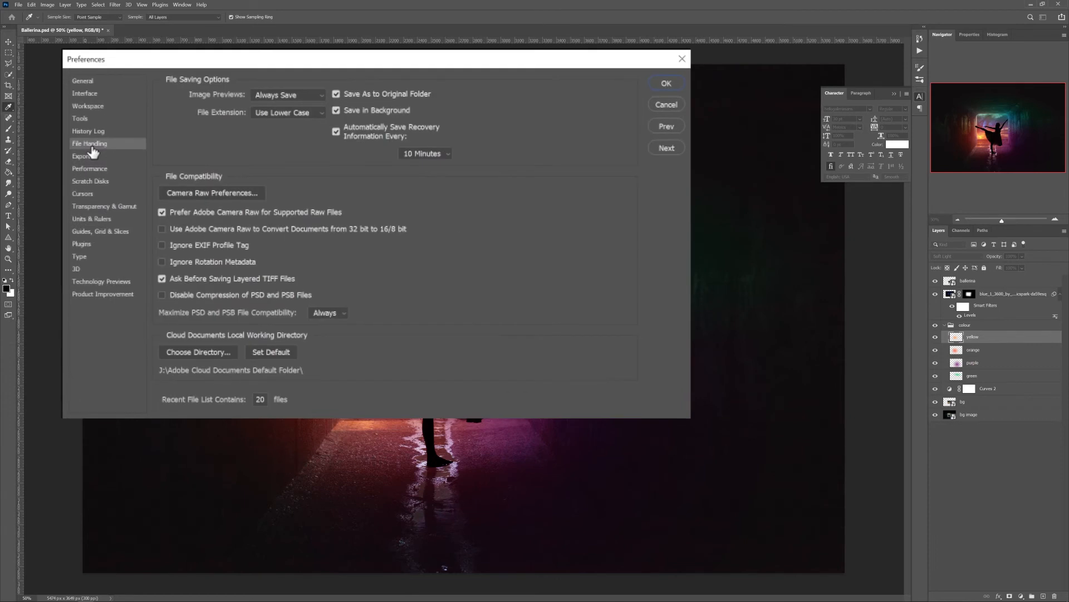
{"action": "left_click", "coordinate": [449, 154]}
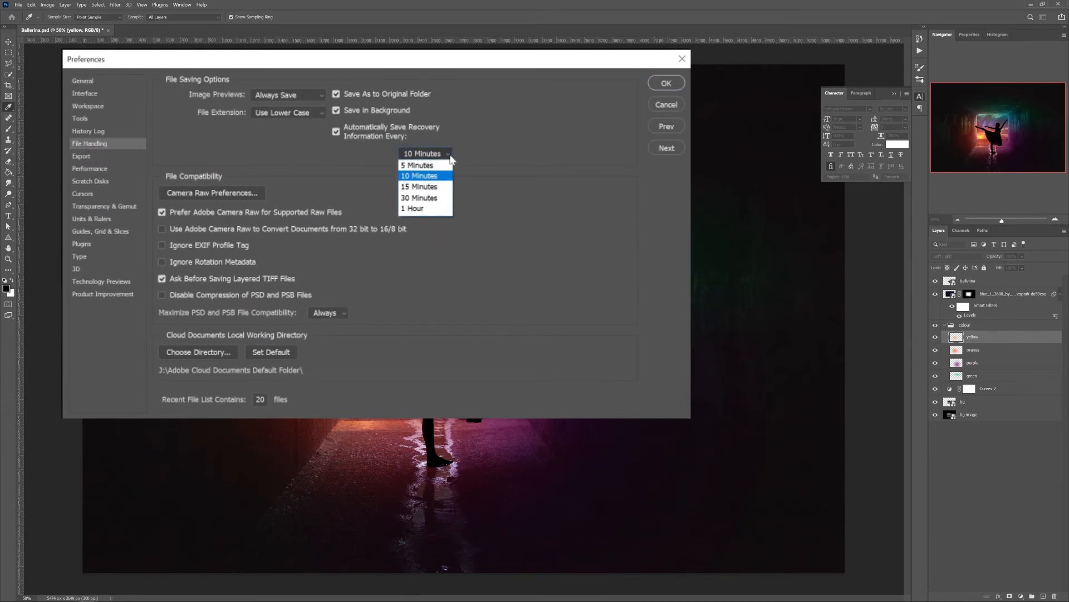
{"action": "left_click", "coordinate": [450, 158]}
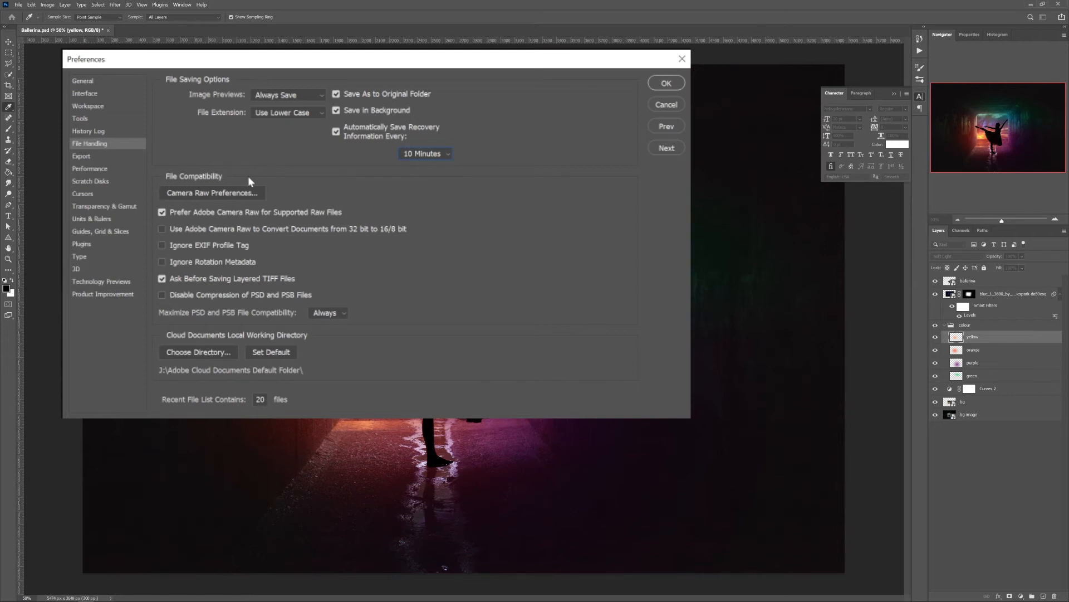
{"action": "left_click", "coordinate": [181, 352]}
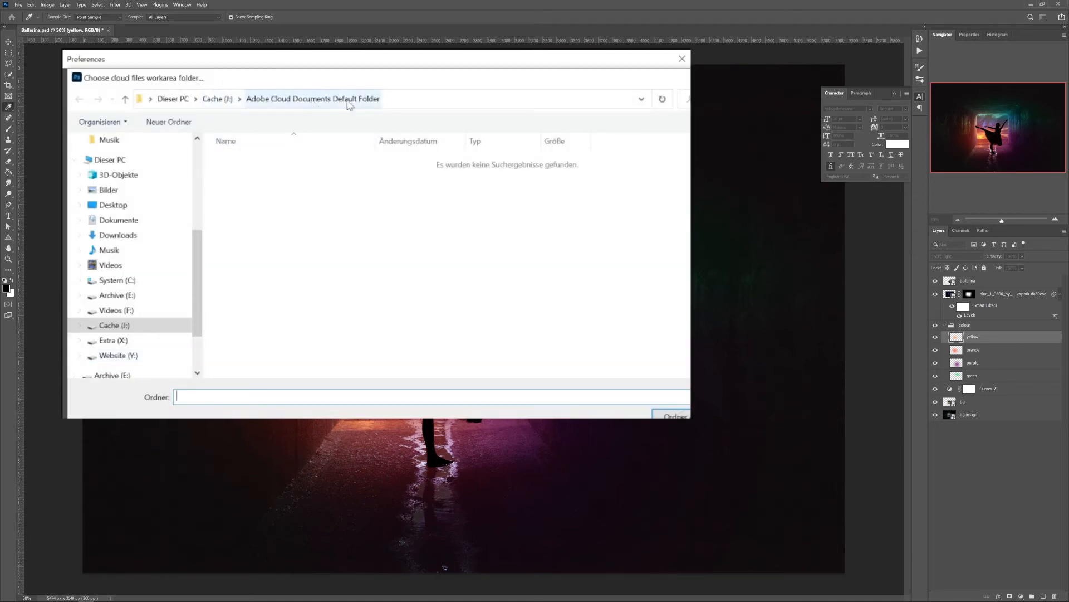
{"action": "left_click", "coordinate": [768, 417]}
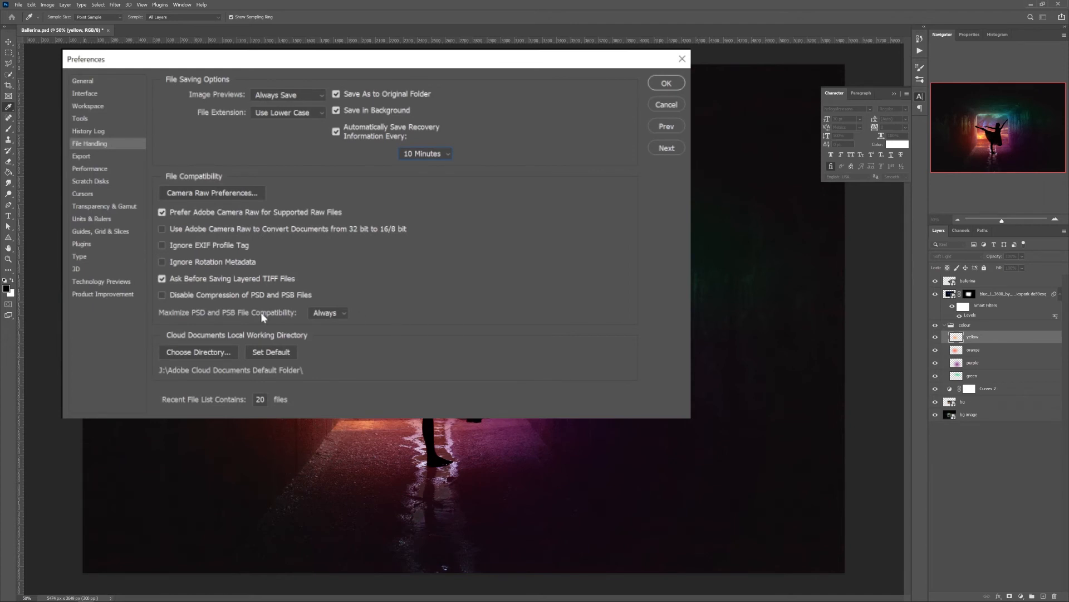
Review the memory, graphics processor, history and cache settings in the performance preferences, and the list of scratch disks
{"action": "left_click", "coordinate": [104, 171]}
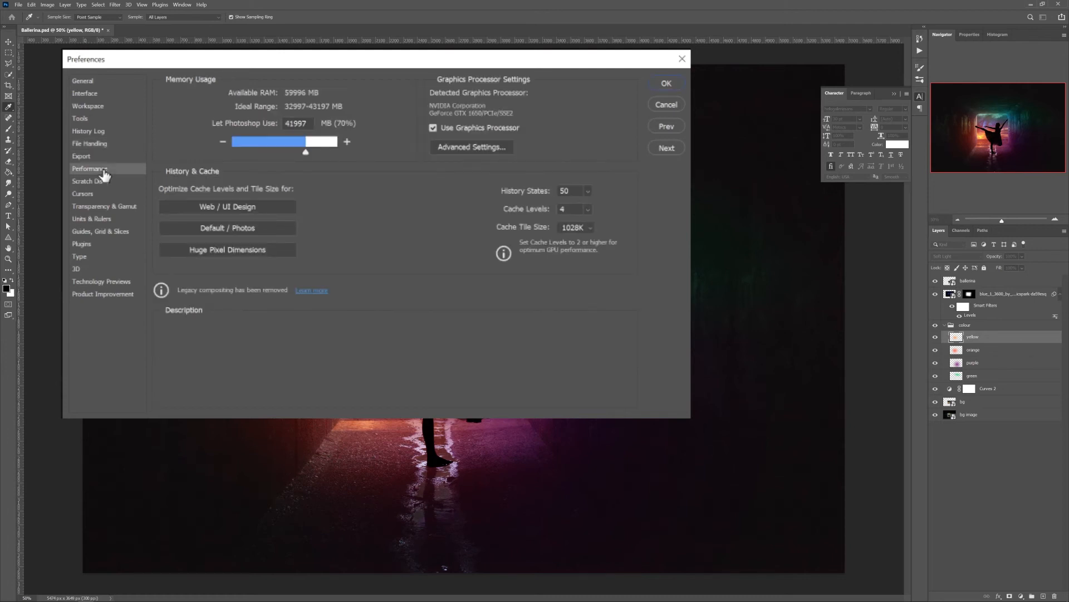
{"action": "mouse_move", "coordinate": [358, 192]}
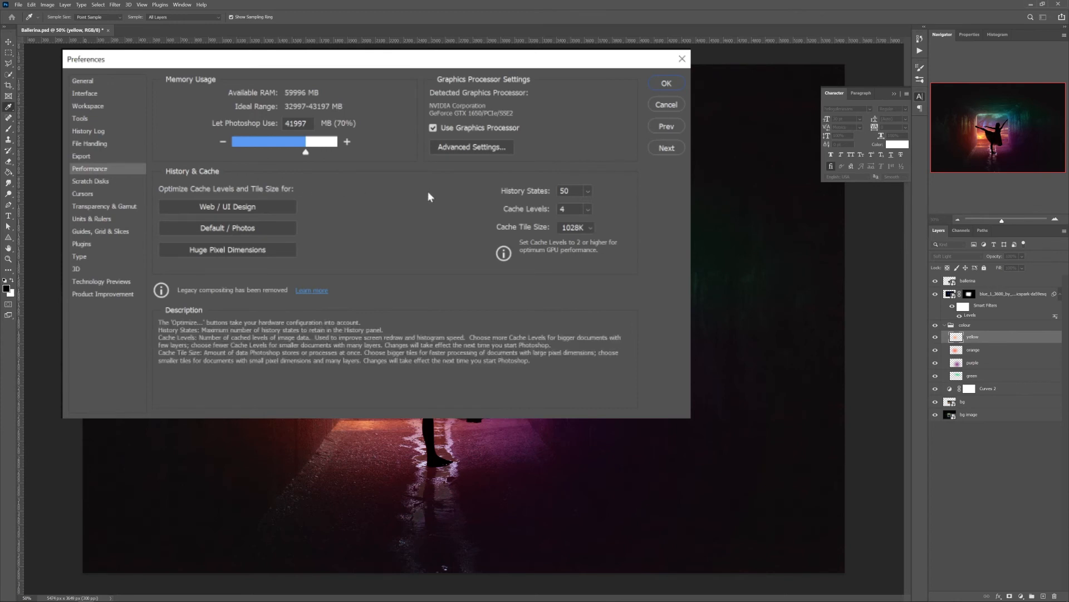
{"action": "mouse_move", "coordinate": [569, 150]}
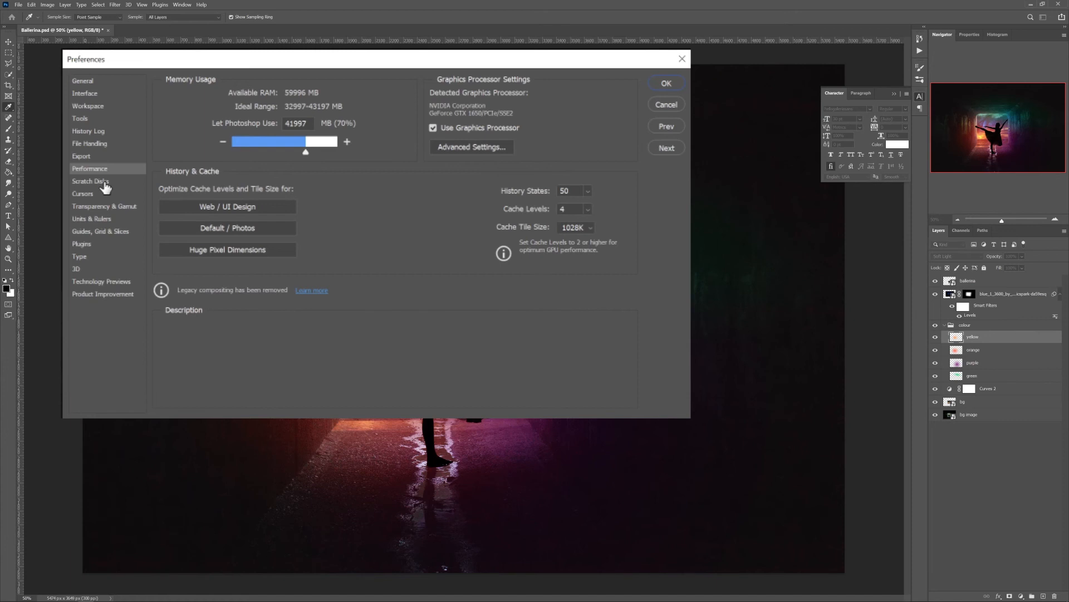
{"action": "mouse_move", "coordinate": [582, 128]}
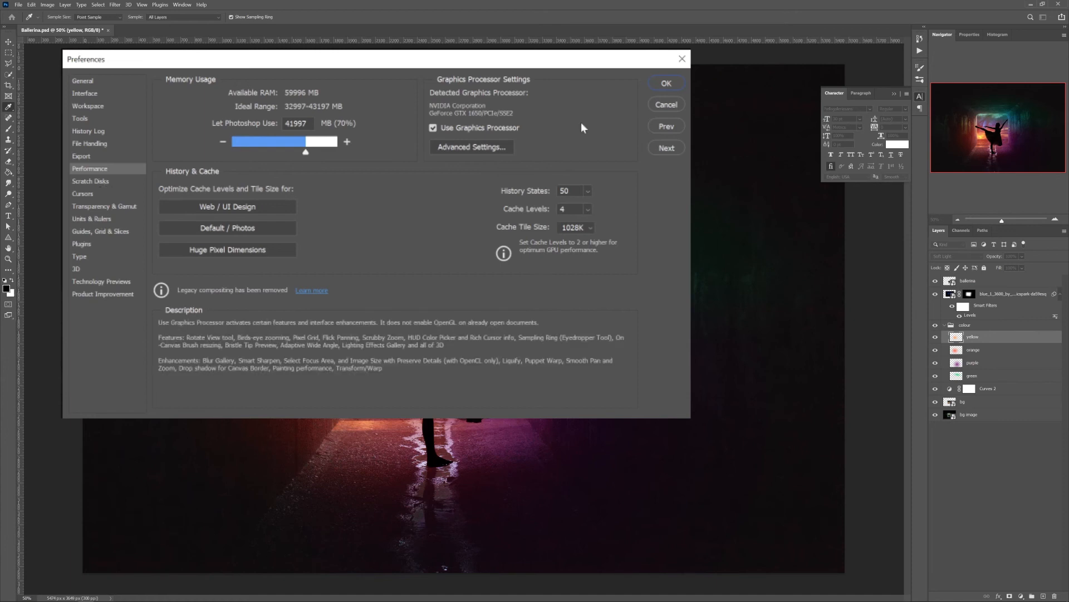
{"action": "left_click", "coordinate": [91, 181]}
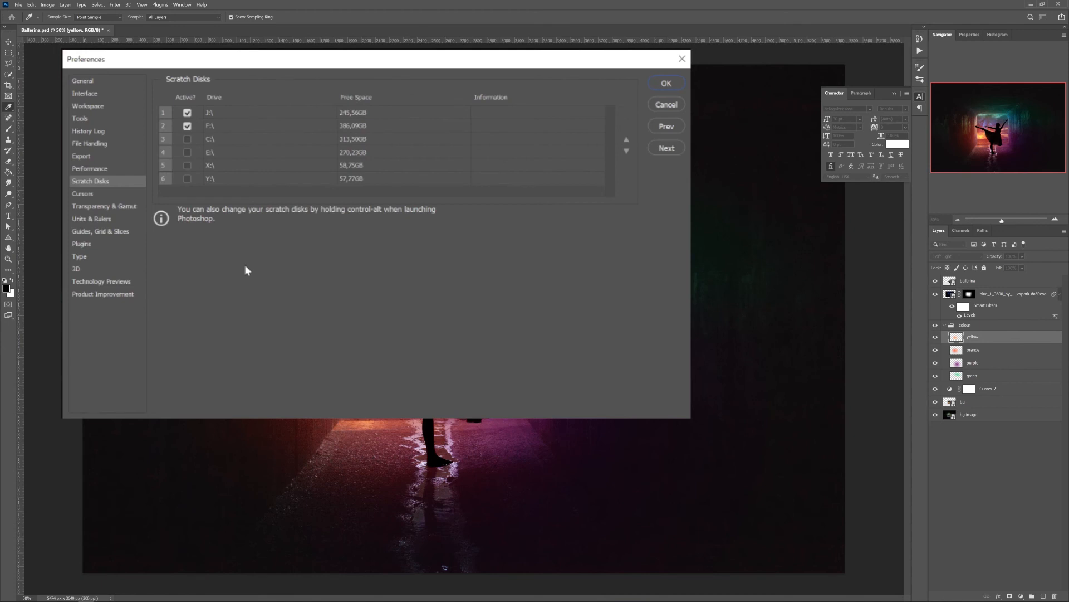
{"action": "key", "text": "Return"}
Review the 3D preferences, including the VRAM usage settings, and accept the preferences dialog
{"action": "left_click", "coordinate": [78, 269]}
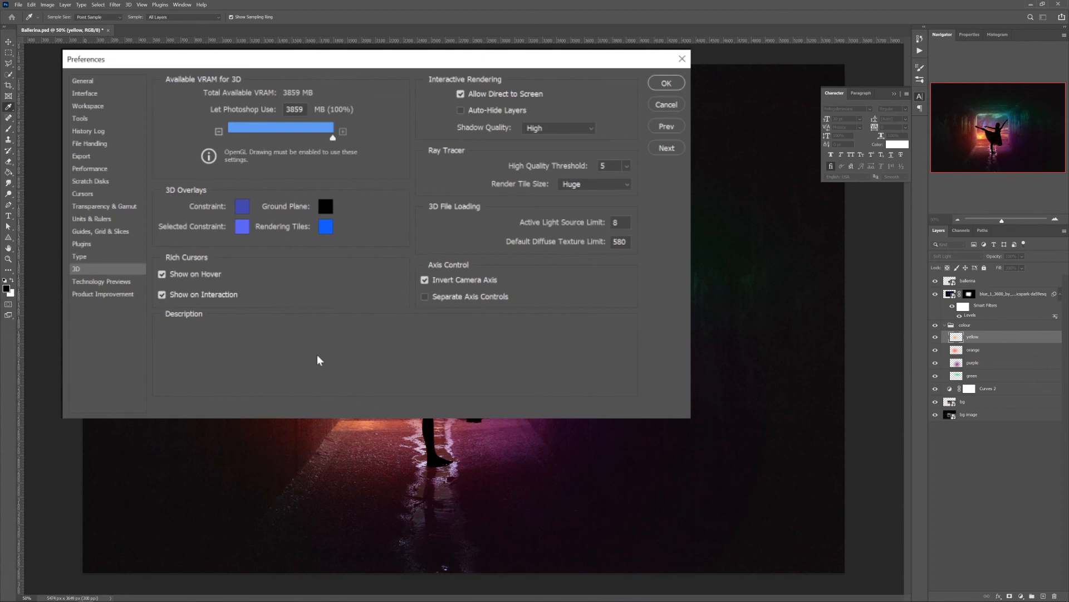
{"action": "mouse_move", "coordinate": [389, 142]}
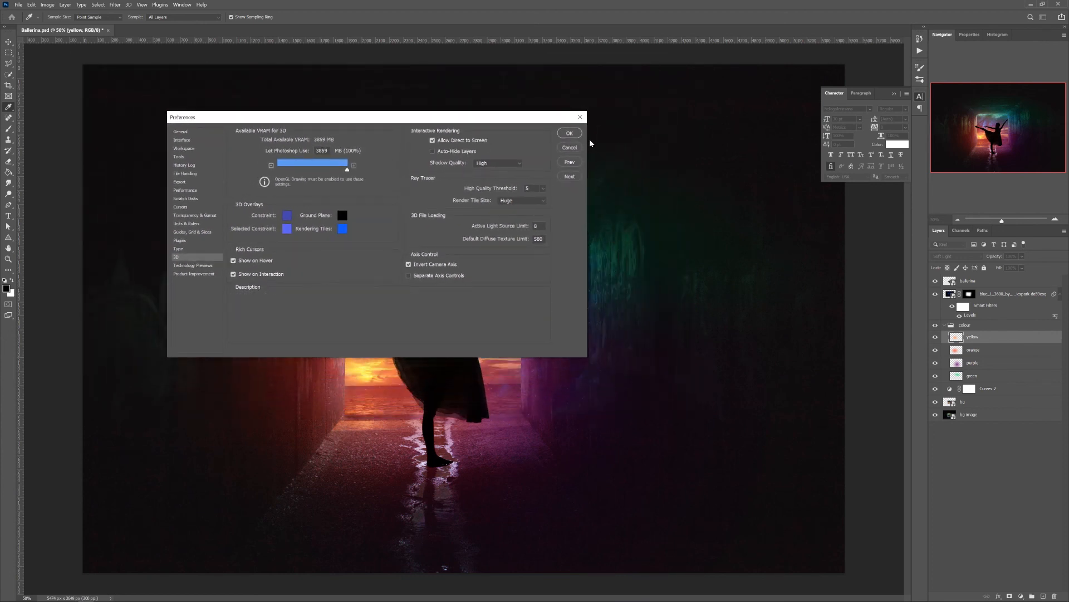
{"action": "left_click", "coordinate": [570, 132]}
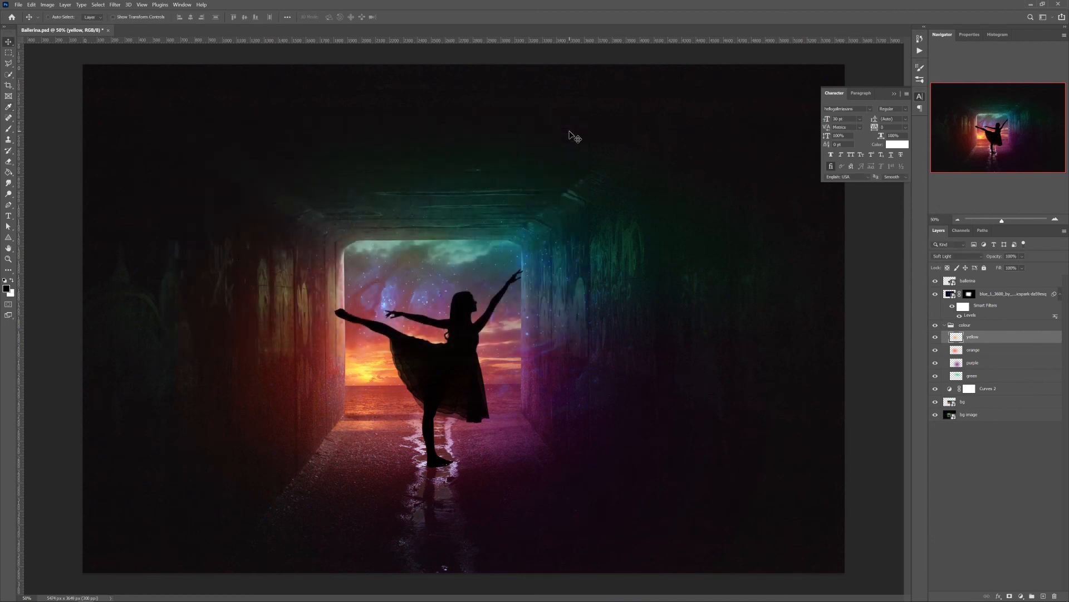